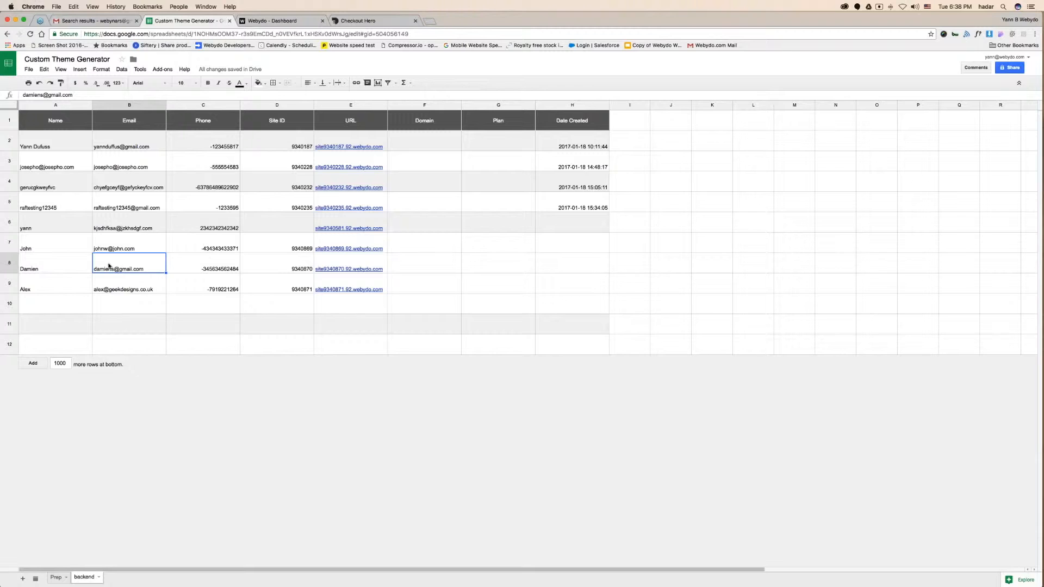
Step: Examine the Site ID, URL, Domain, Plan and Date Created columns of the backend sheet in the Custom Theme Generator spreadsheet
left_click(270, 128)
left_click(299, 268)
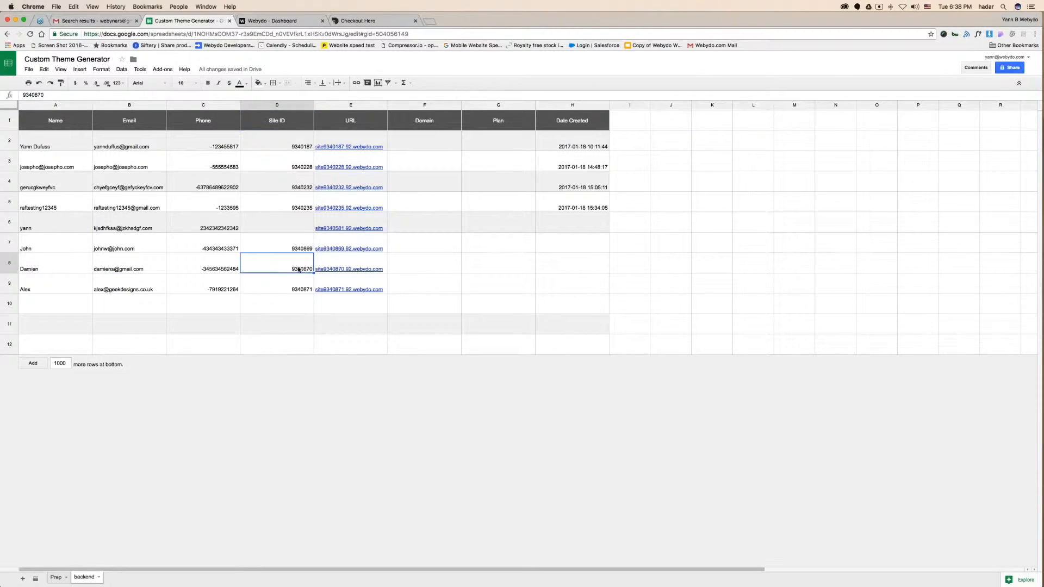
left_click(383, 122)
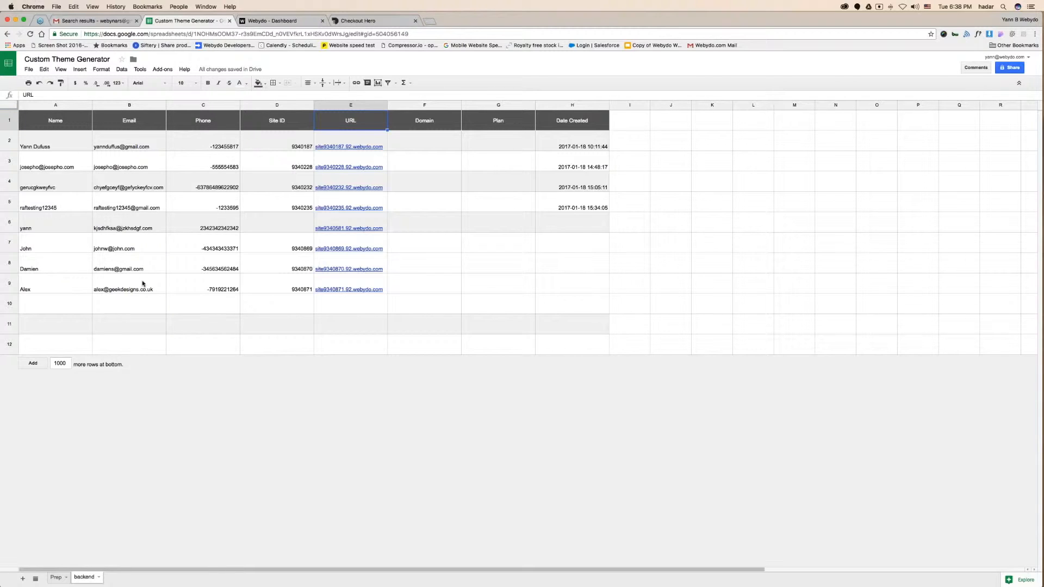
left_click_drag(596, 282, 552, 235)
left_click(419, 270)
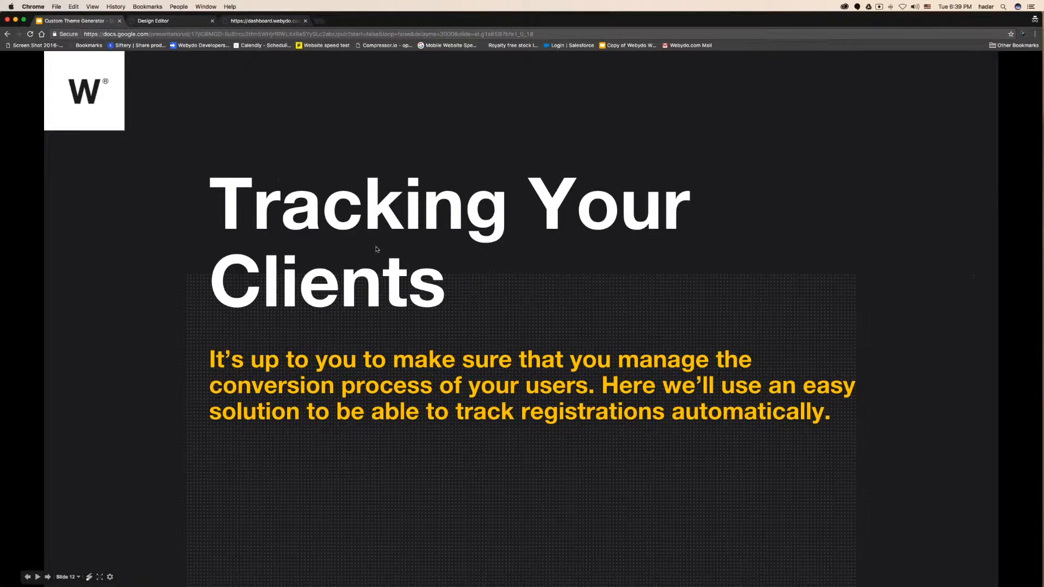
key("Right")
key("Left")
key("Right")
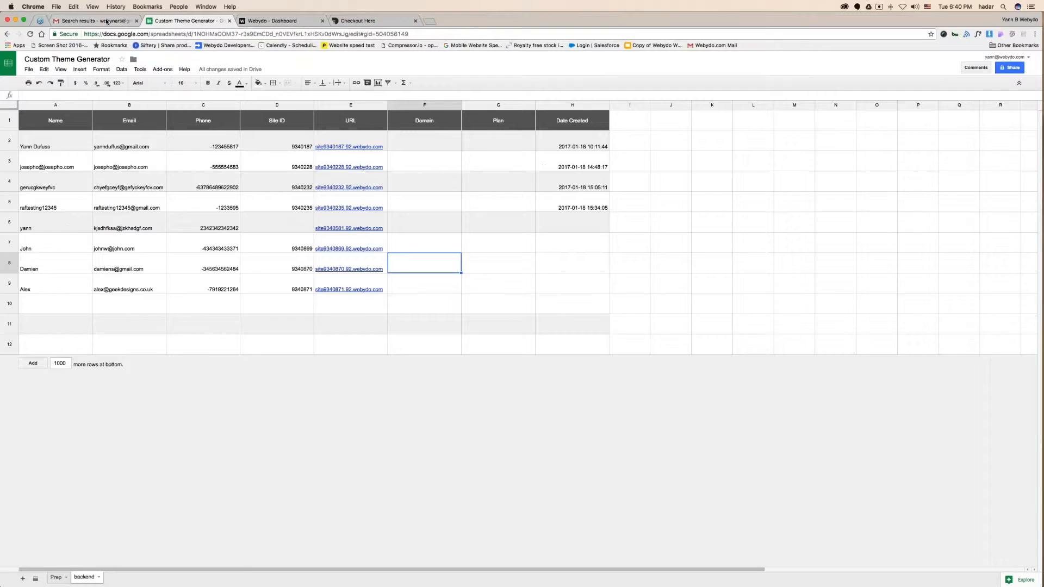
Step: Switch to Gmail and open the newest unread "A CMS User Has Been Added To Your Account" conversation to read its subject
left_click(107, 21)
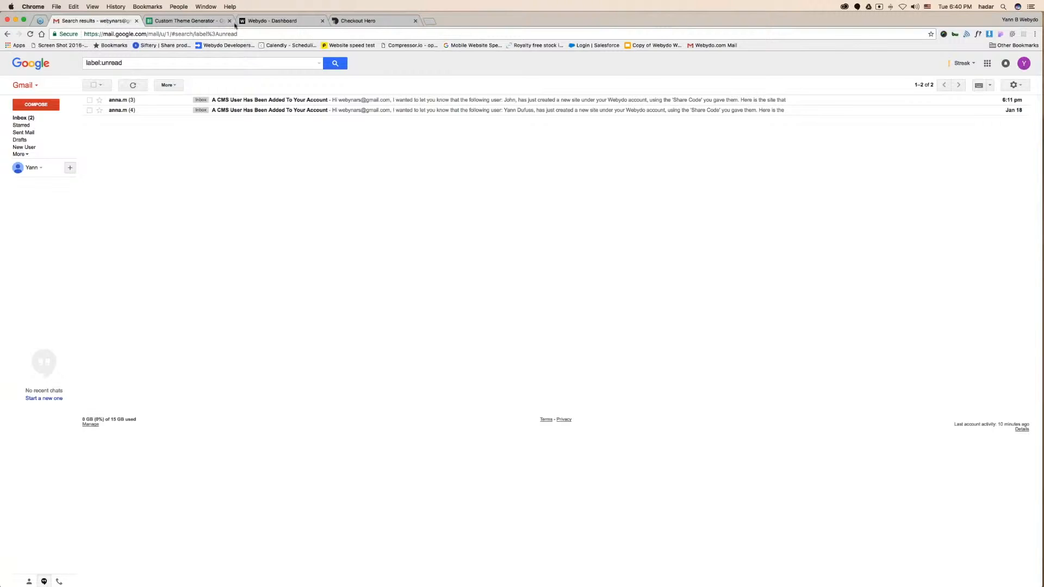
left_click(633, 100)
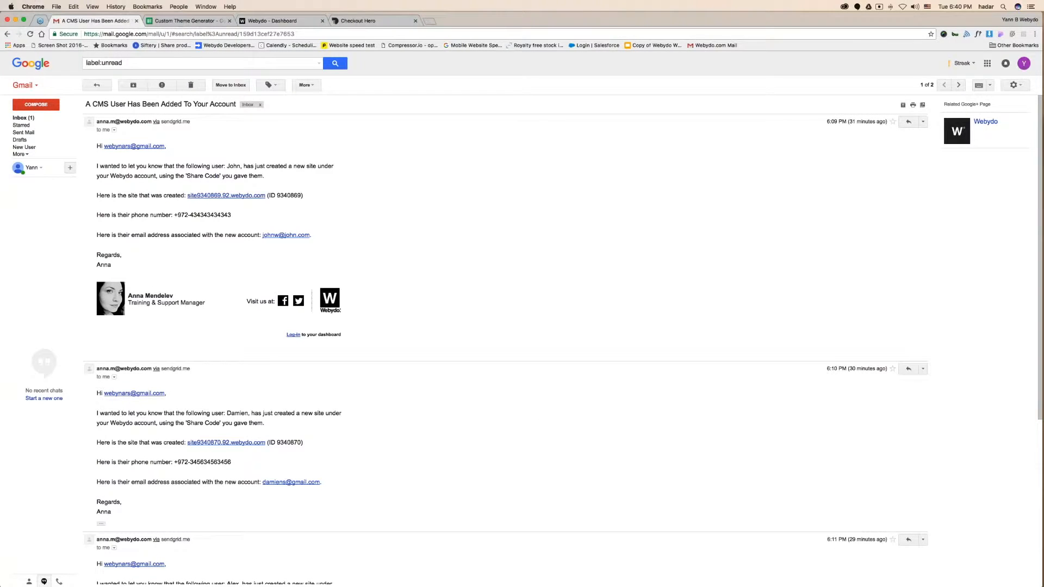
left_click_drag(86, 103, 238, 104)
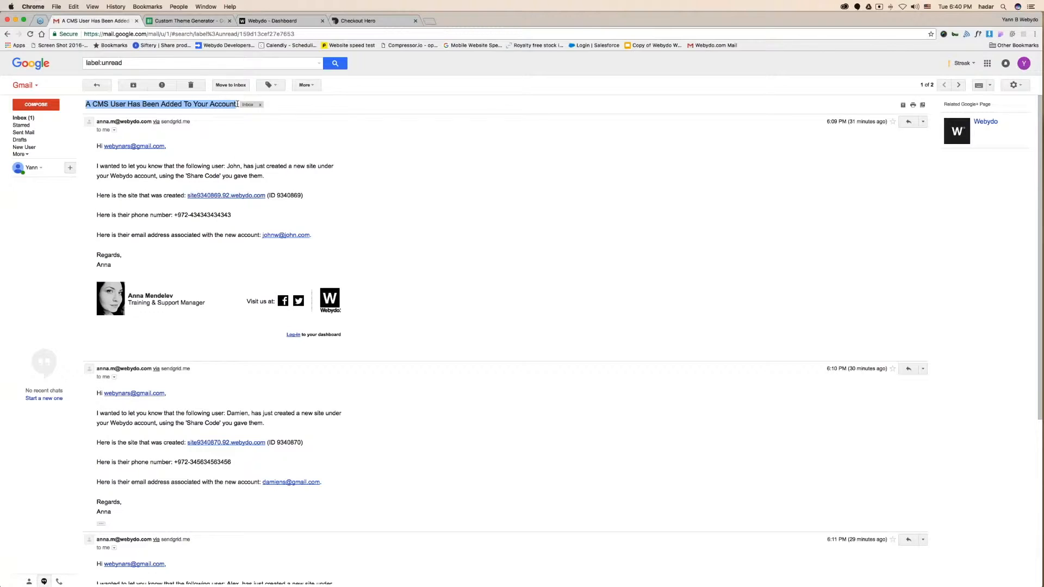
left_click(107, 162)
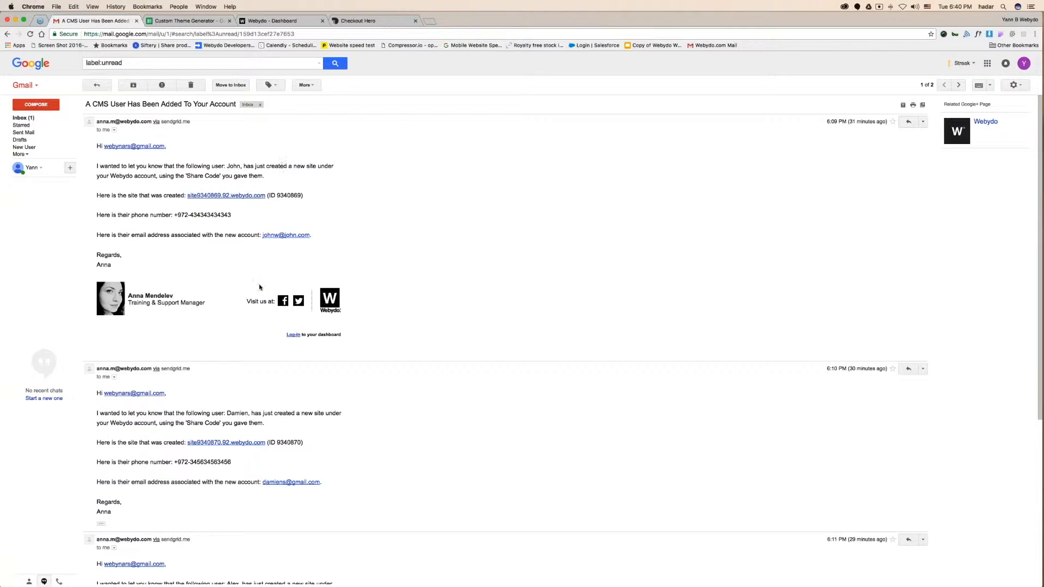
Step: Read the second notification in the conversation, covering the new site, the Share Code, the phone number and the email address
scroll(259, 289, "down", 5)
left_click_drag(163, 228, 265, 238)
double_click(239, 229)
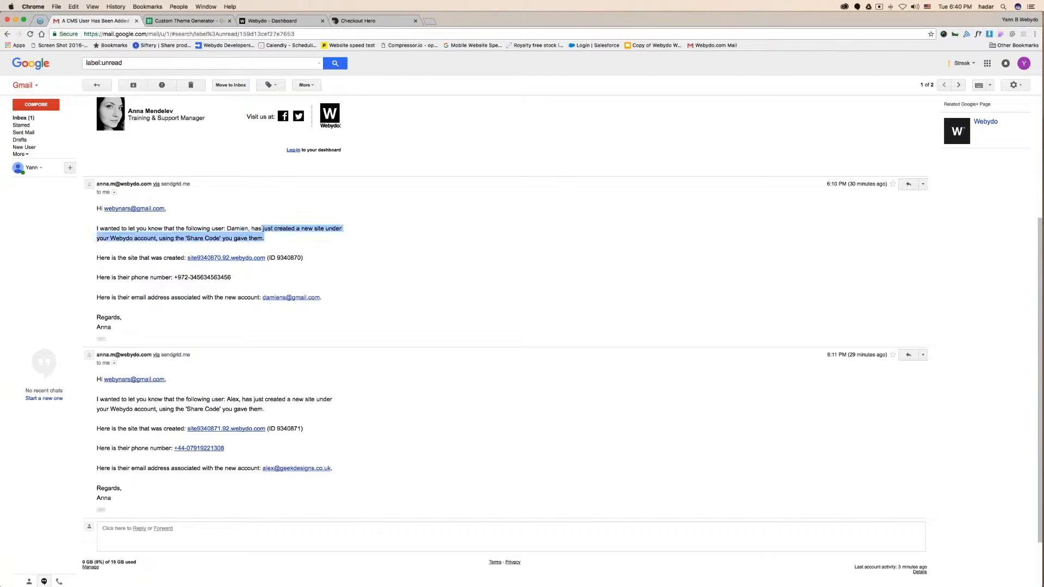
left_click_drag(144, 238, 218, 238)
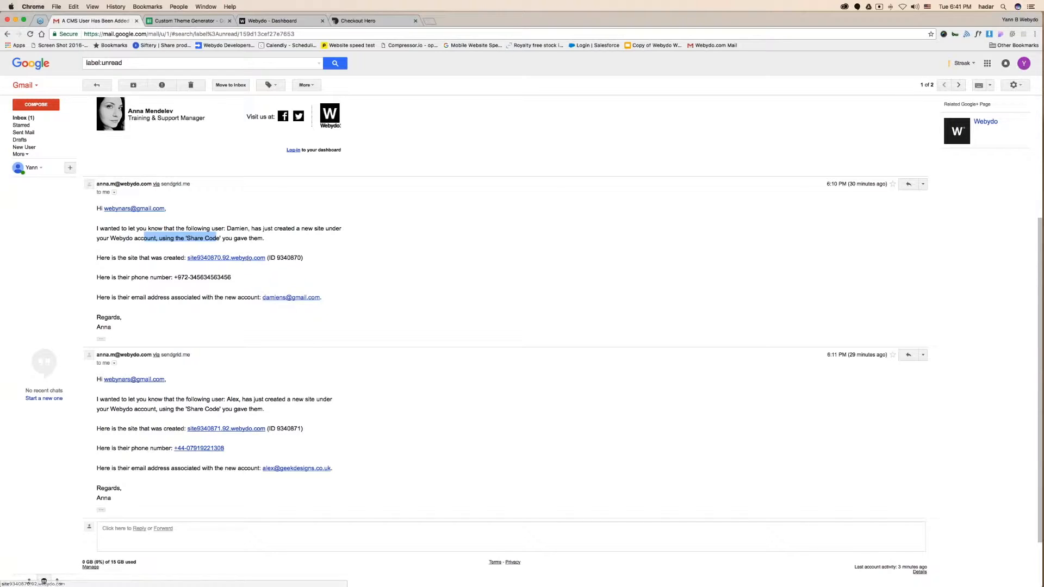
left_click_drag(154, 278, 233, 298)
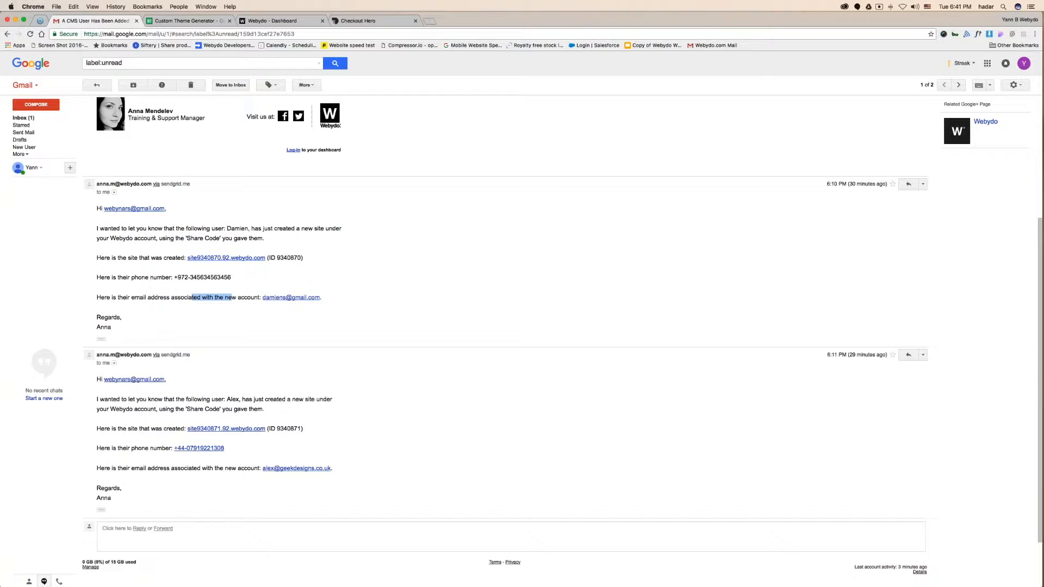
left_click(518, 338)
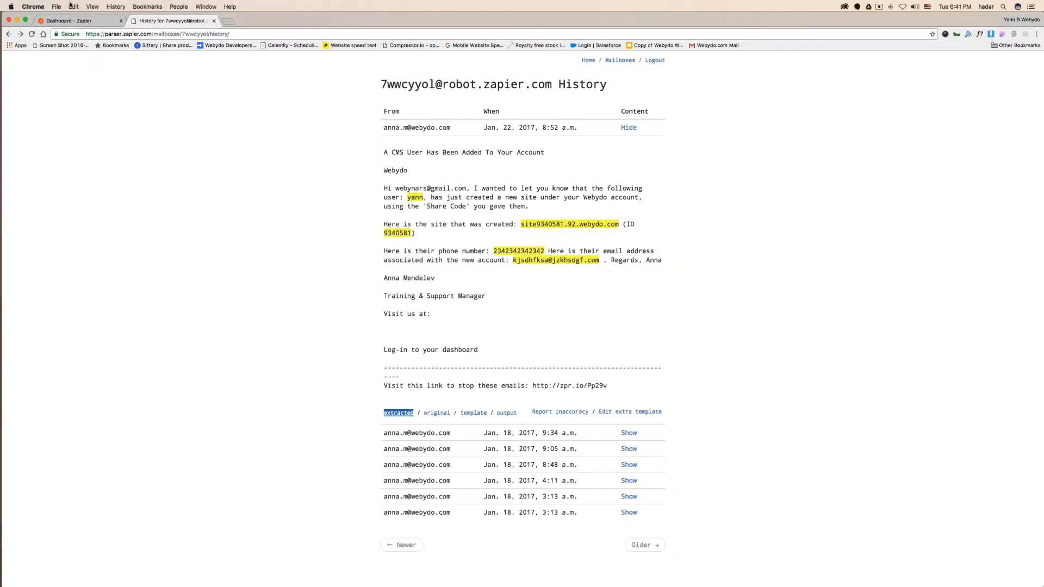
Step: Look over the active Zaps on the Zapier dashboard and return to the parser mailbox history
left_click(77, 20)
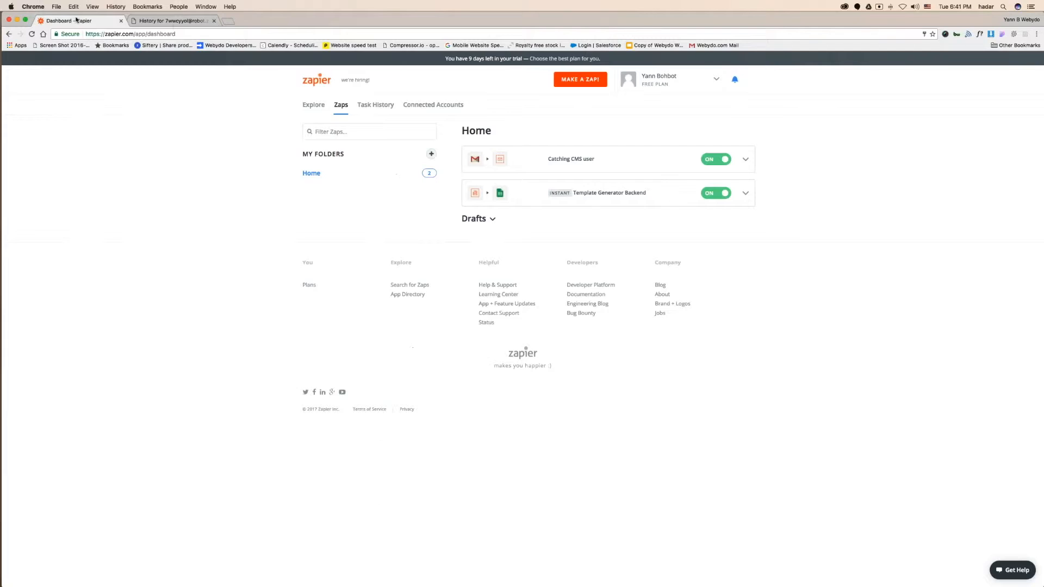
left_click(173, 20)
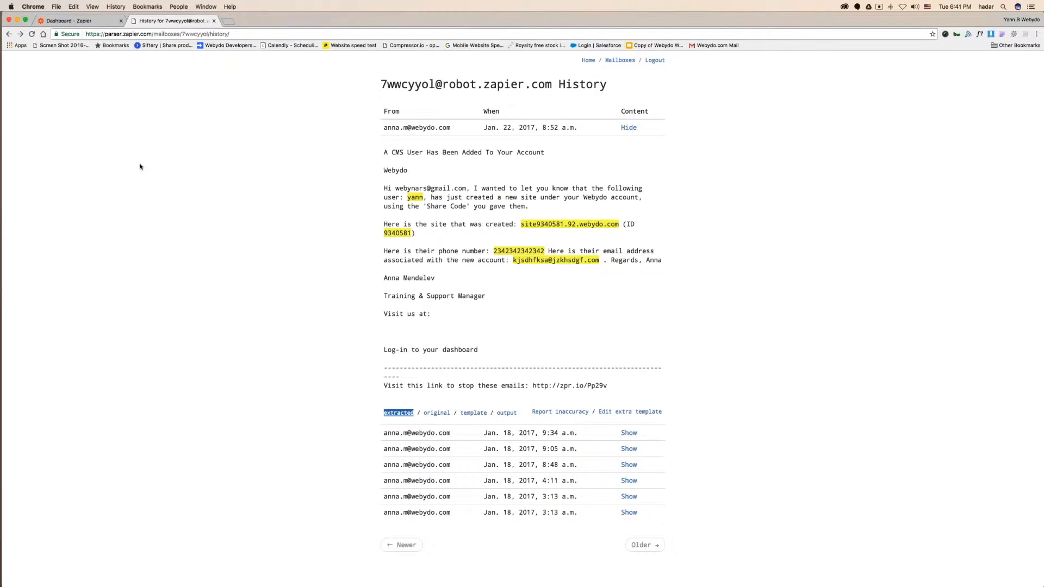
Step: Go back to the Gmail conversation and highlight the body of the second notification for review
key("ctrl+Left")
key("ctrl+Up")
left_click_drag(511, 25, 418, 21)
left_click(418, 23)
key("ctrl+Left")
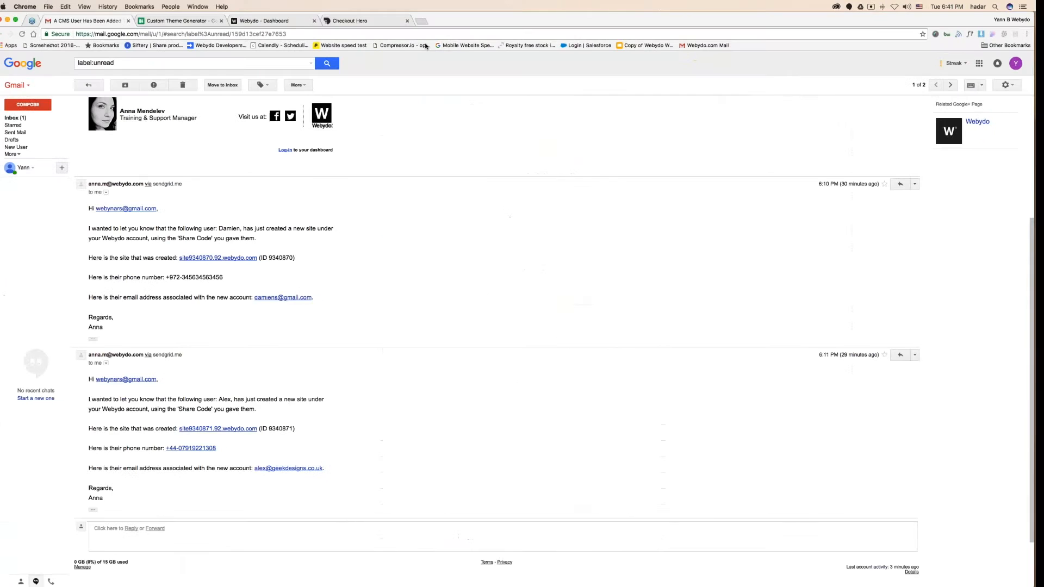
left_click_drag(97, 208, 341, 341)
left_click(462, 275)
Step: Return to the Zapier parser history and highlight the robot mailbox address in its heading
key("ctrl+Right")
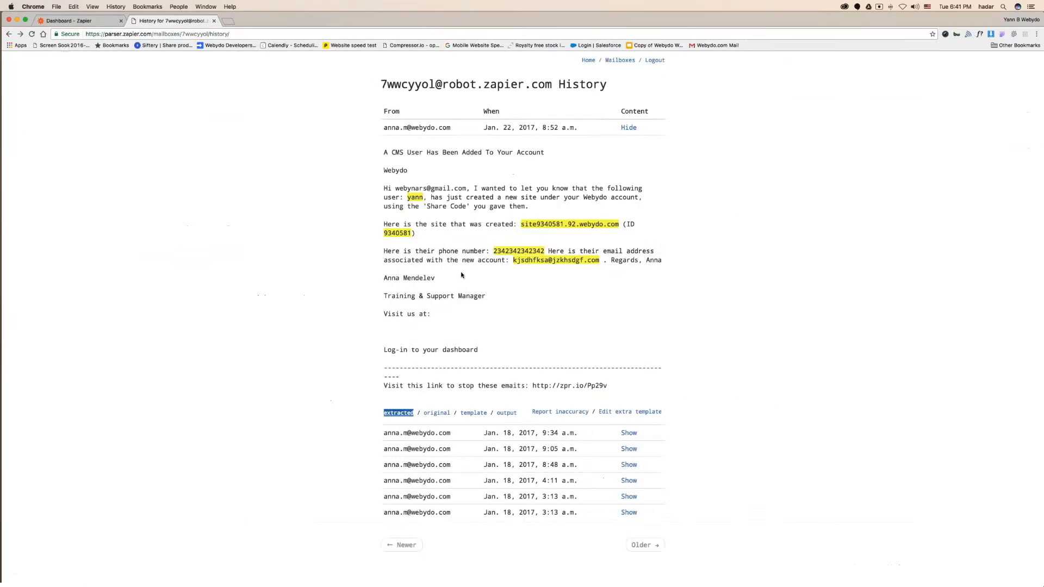
mouse_move(381, 84)
left_mouse_down()
mouse_move(523, 85)
mouse_move(379, 86)
left_mouse_up()
left_click(523, 86)
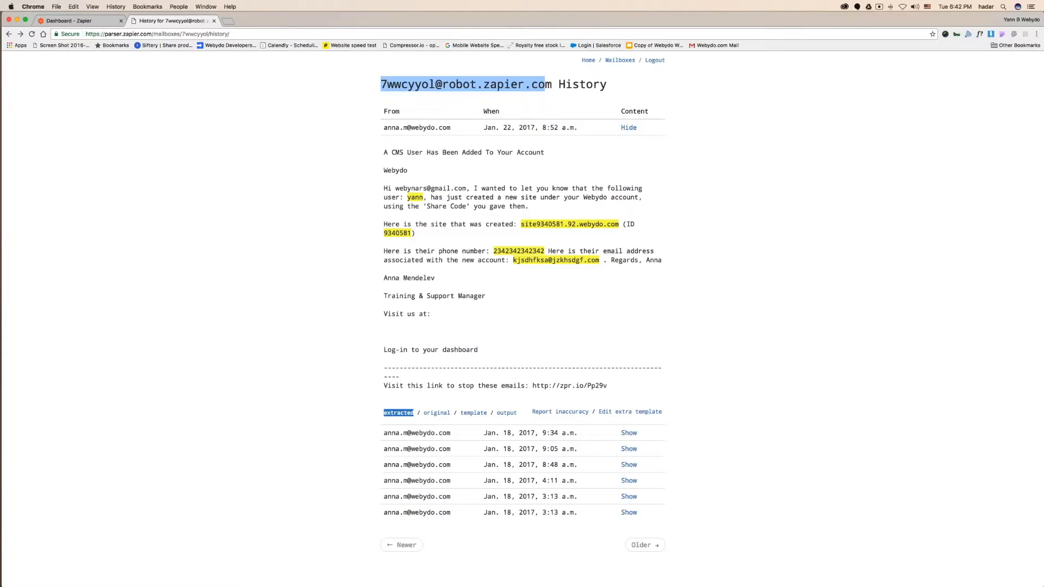
Step: Switch to Gmail and highlight the second notification from its greeting to its signature
key("super+grave")
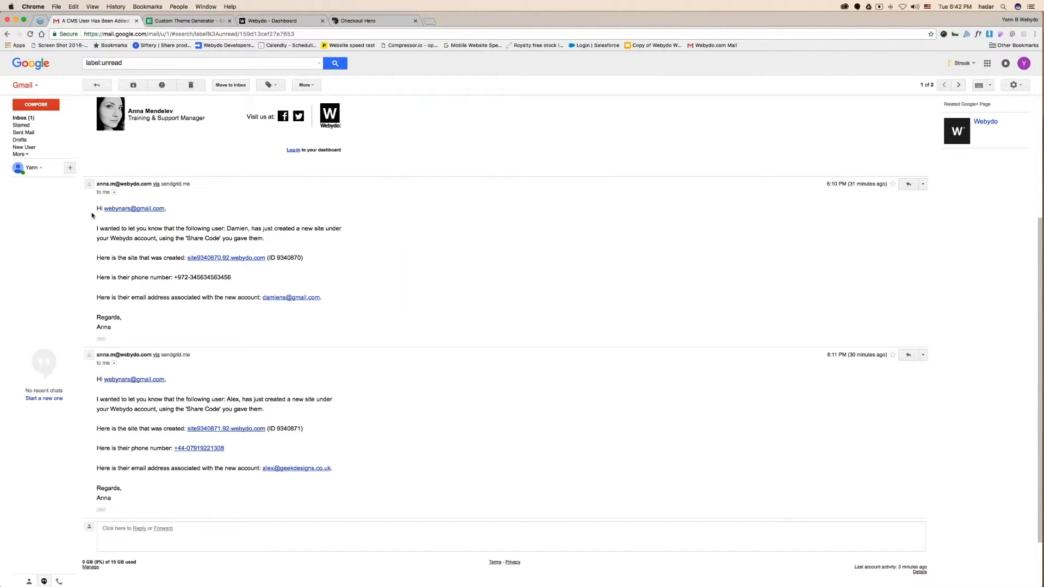
left_click_drag(95, 211, 324, 284)
left_click(343, 321)
left_click_drag(95, 209, 283, 329)
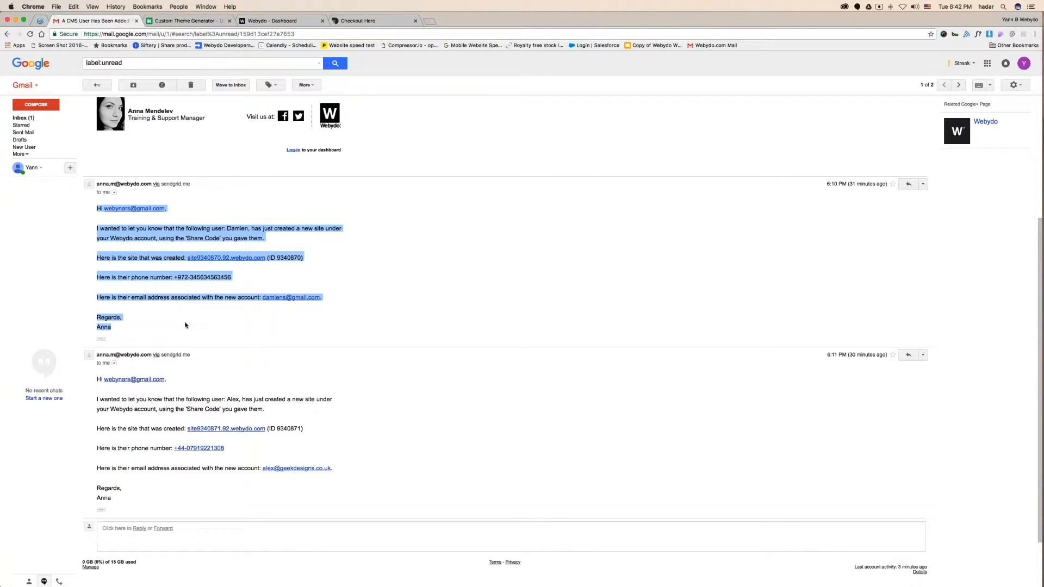
Step: Switch to the parser history and examine the mailbox address that receives the forwarded notifications
key("ctrl+Right")
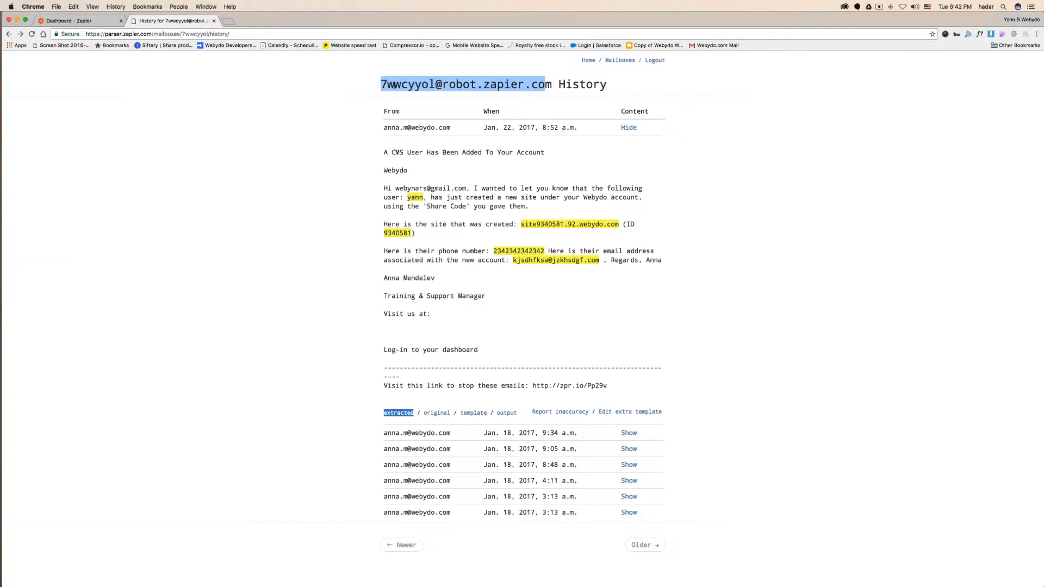
left_click(389, 85)
left_click_drag(381, 85, 550, 85)
Step: Open the Zapier email parser's home page in a separate browser tab, read its instructions and return to the mailbox history
right_click(588, 60)
left_click(614, 62)
left_click(251, 20)
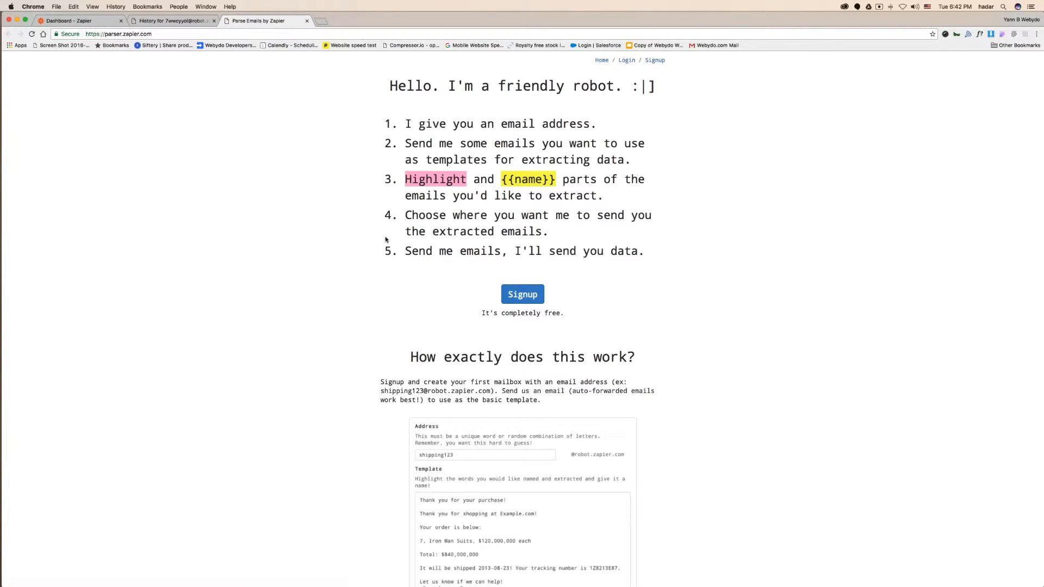
scroll(381, 248, "down", 10)
scroll(382, 248, "down", 5)
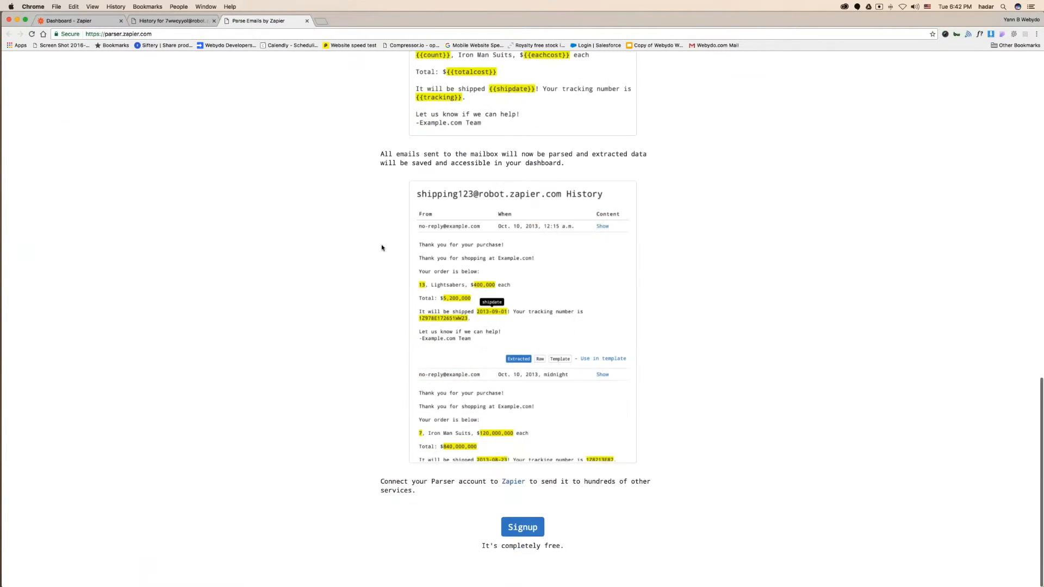
scroll(381, 248, "up", 20)
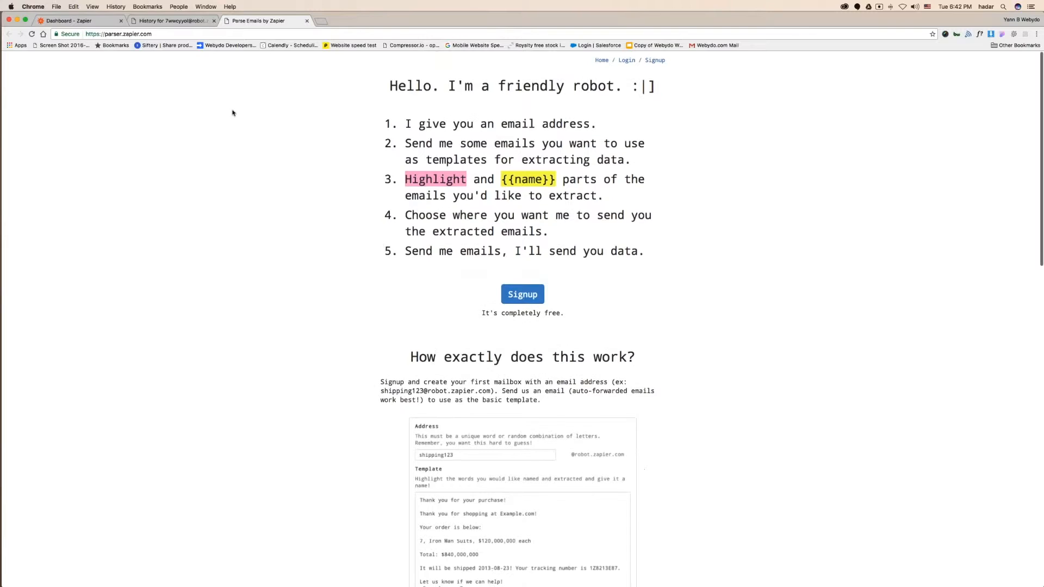
left_click(169, 21)
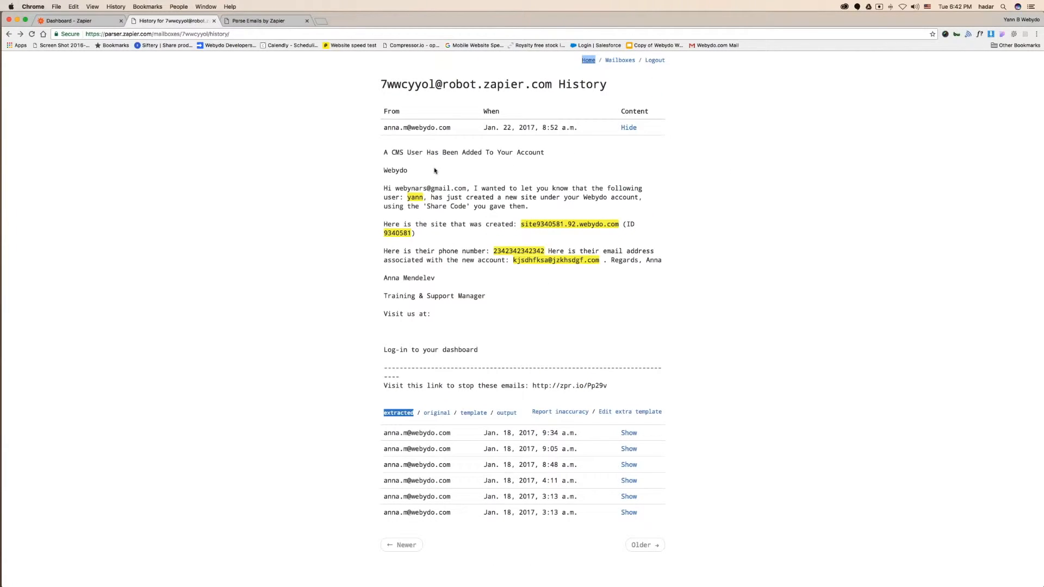
Step: Compare the original, template and output versions of the Jan. 22, 2017 email in the parser history
left_click_drag(391, 152, 520, 153)
left_click(521, 153)
left_click(435, 413)
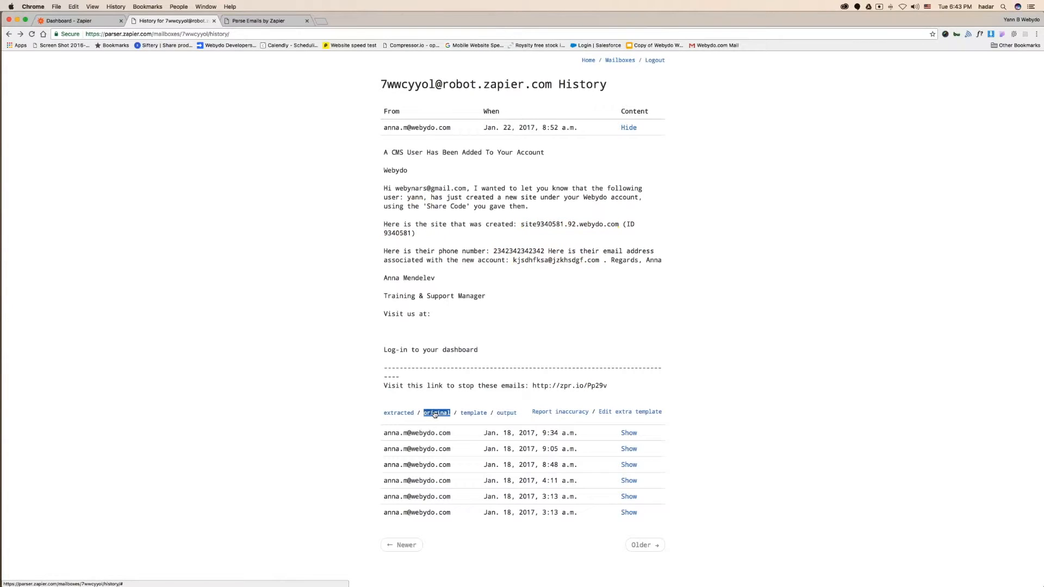
left_click(473, 412)
left_click_drag(439, 197, 408, 197)
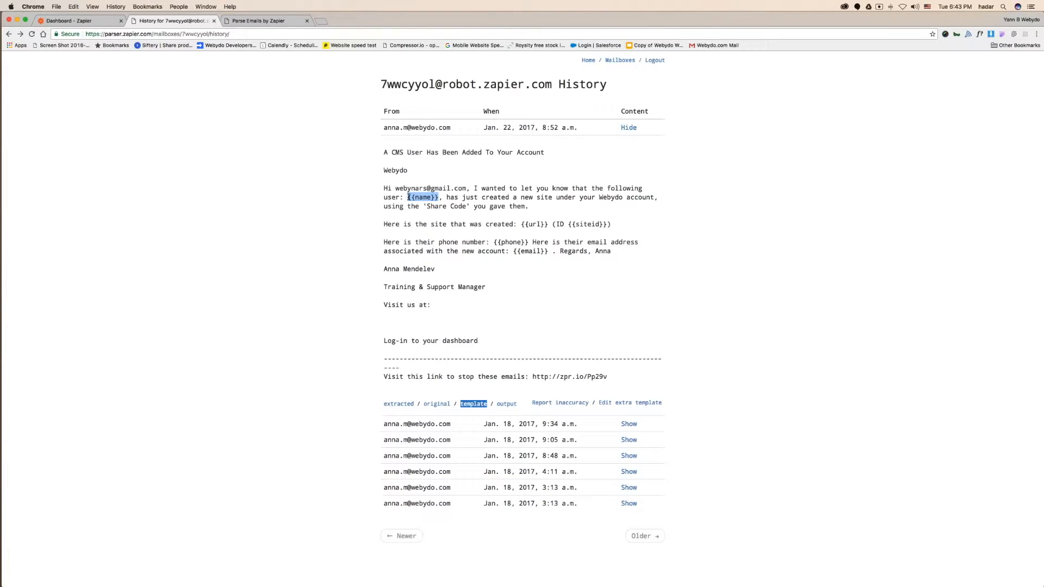
left_click_drag(521, 224, 549, 224)
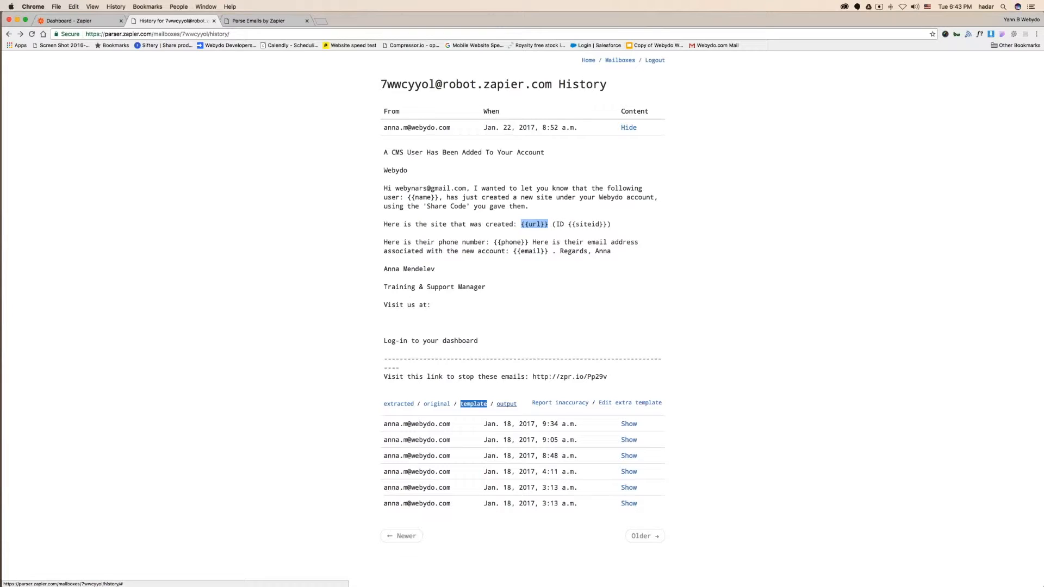
left_click(506, 405)
left_click_drag(453, 156, 500, 187)
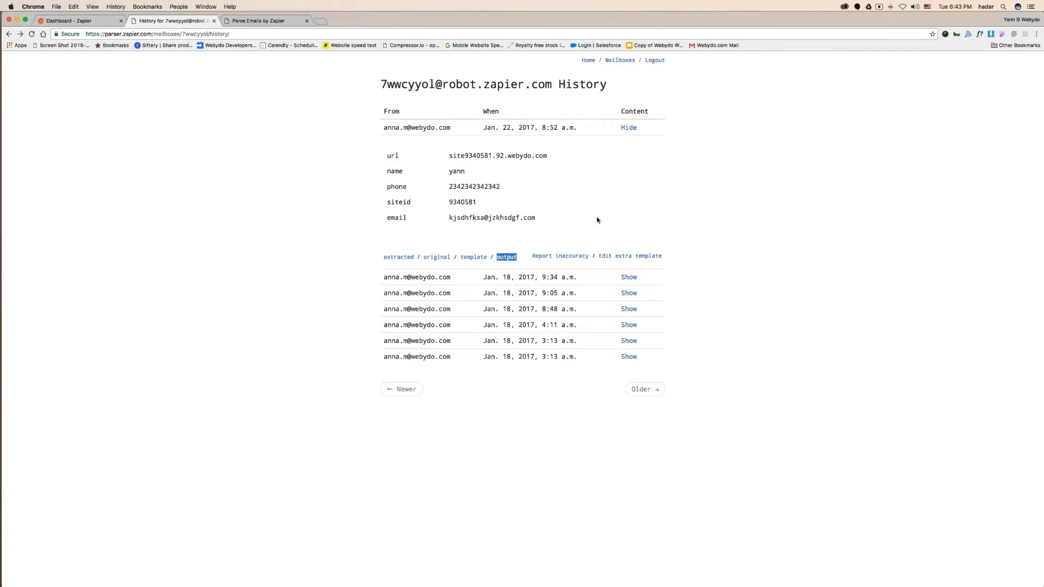
Step: Revisit the Gmail notification, the Zapier dashboard and the parser history to follow the data flow between them
left_click(86, 24)
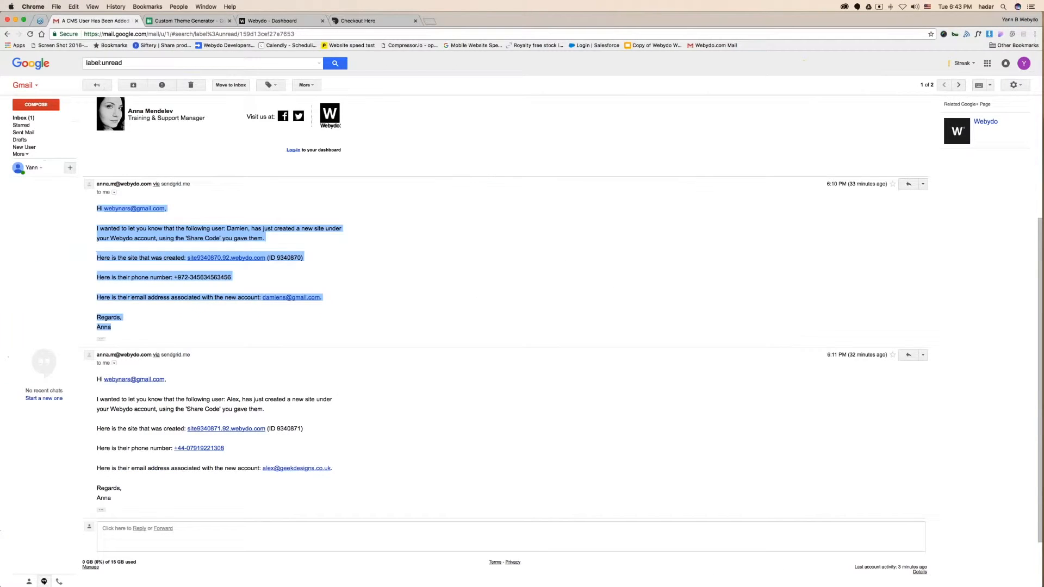
left_click(183, 271)
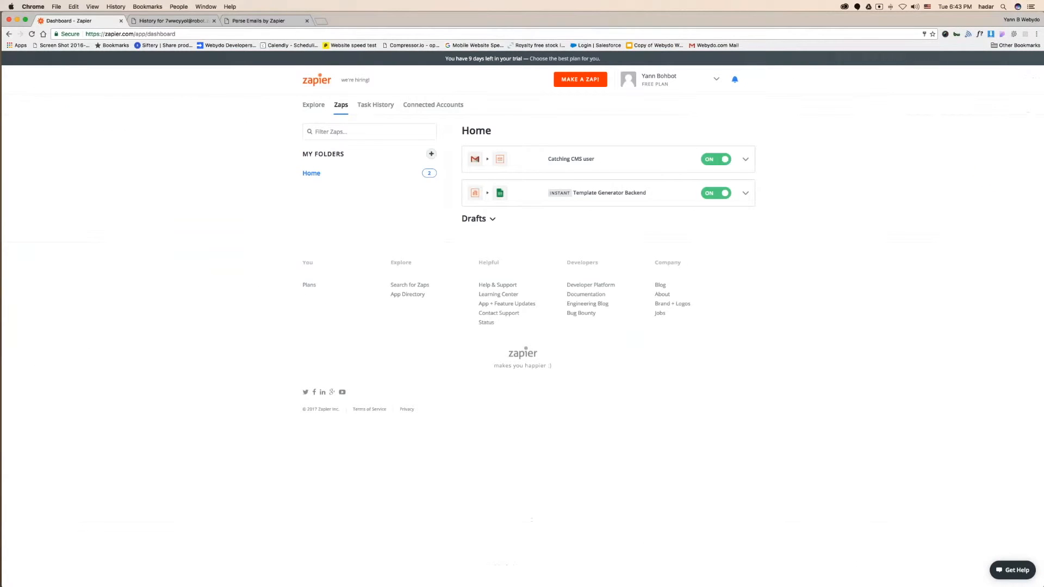
left_click(174, 21)
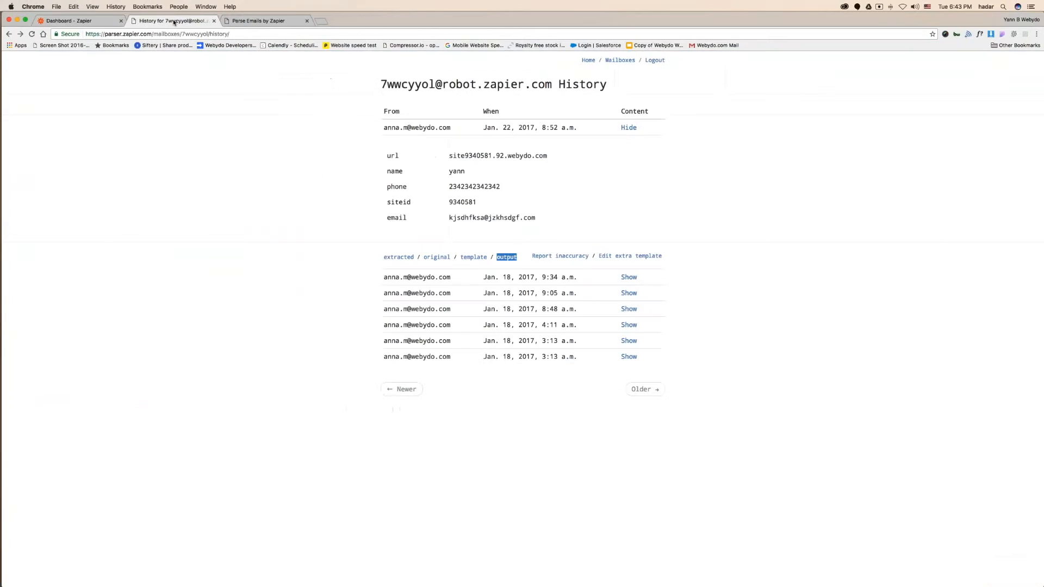
Step: Open the Catching CMS user Zap from the Zapier dashboard and view its Gmail trigger choice, New Email Matching Search
left_click(94, 25)
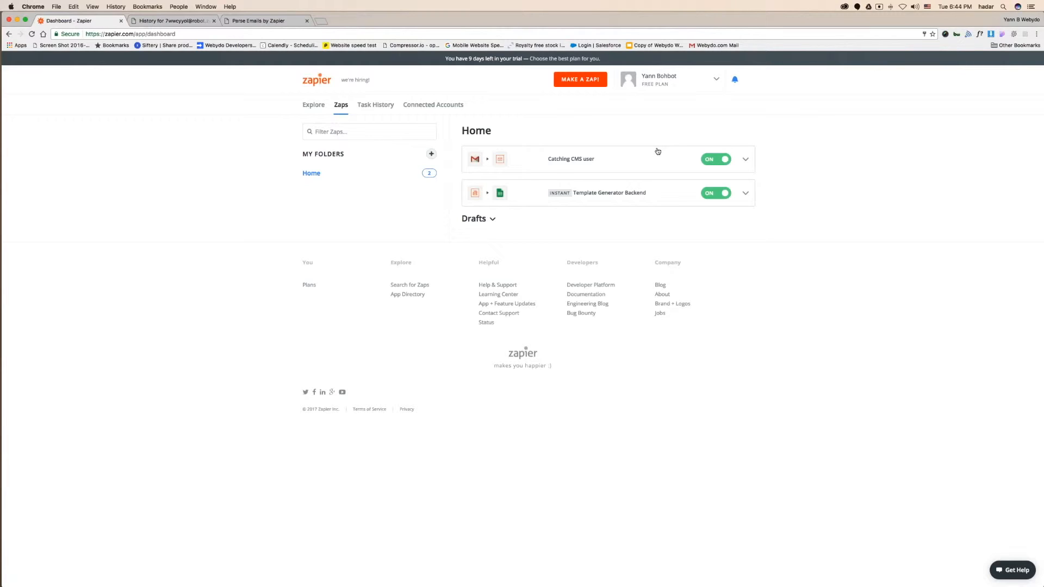
left_click(494, 163)
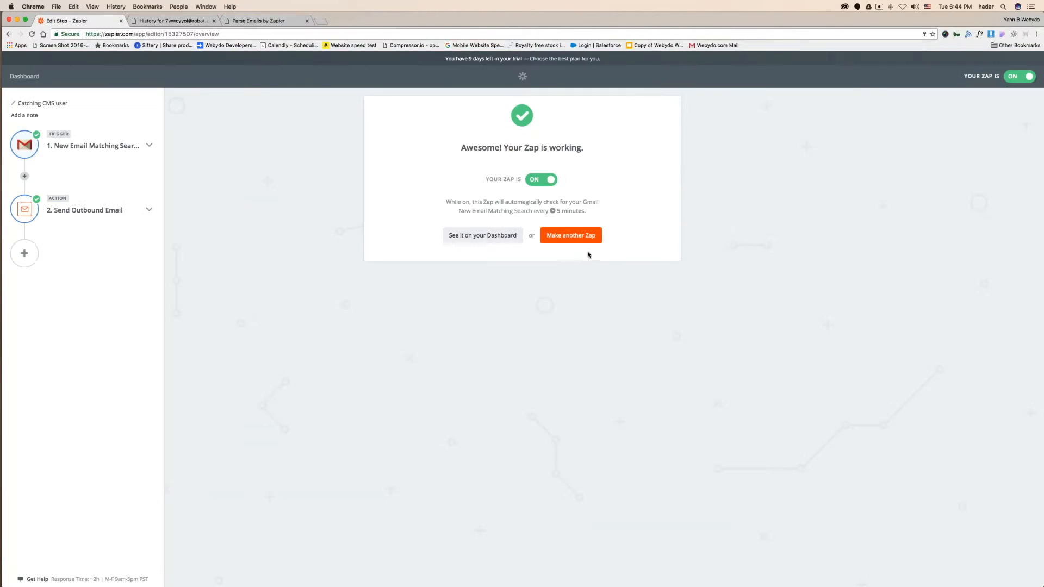
left_click(89, 145)
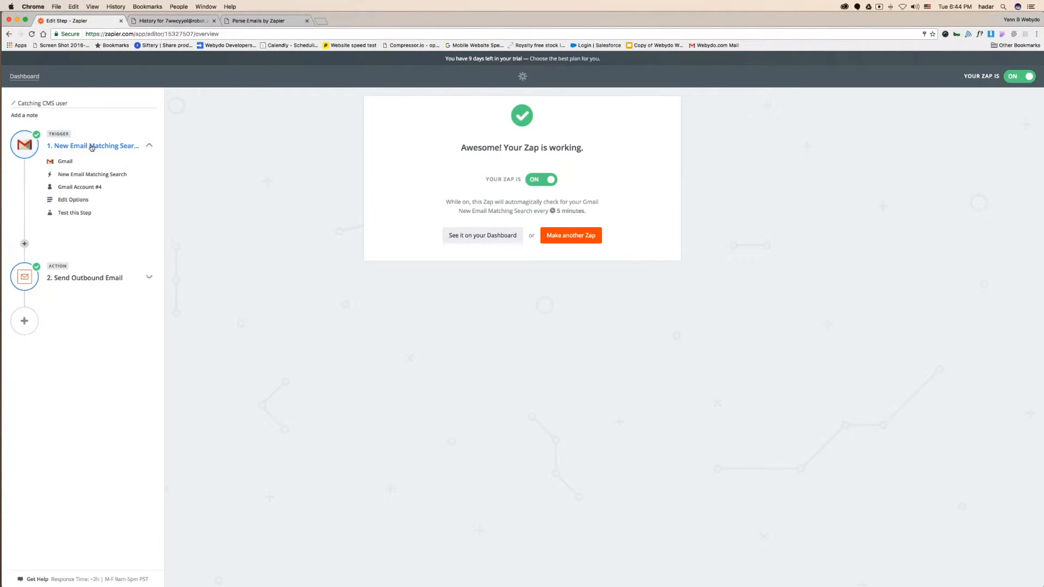
left_click(83, 175)
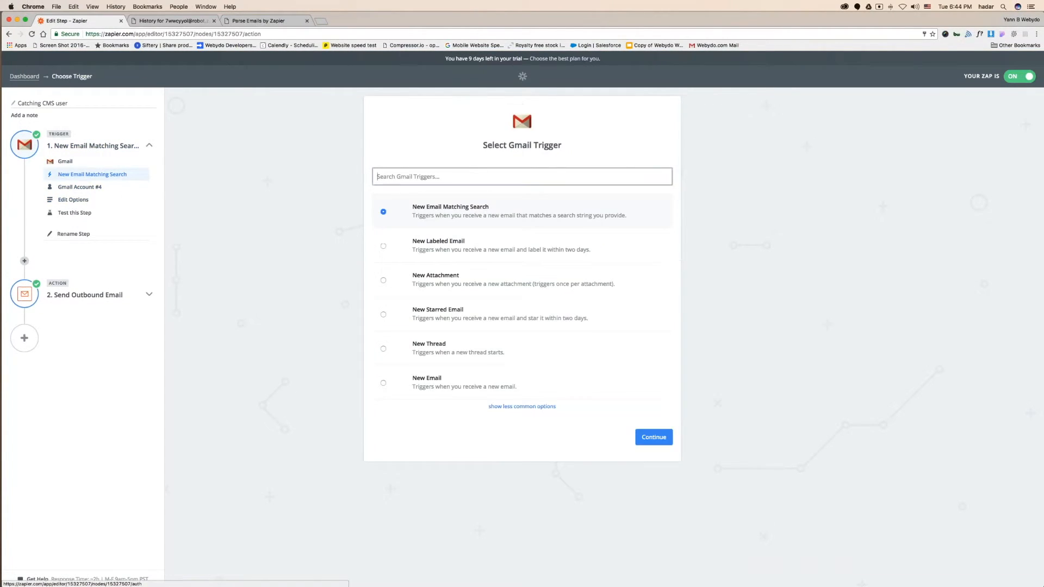
Step: Review the Gmail trigger's connected account, its search string and the sample email data, and continue past the trigger test
left_click(81, 187)
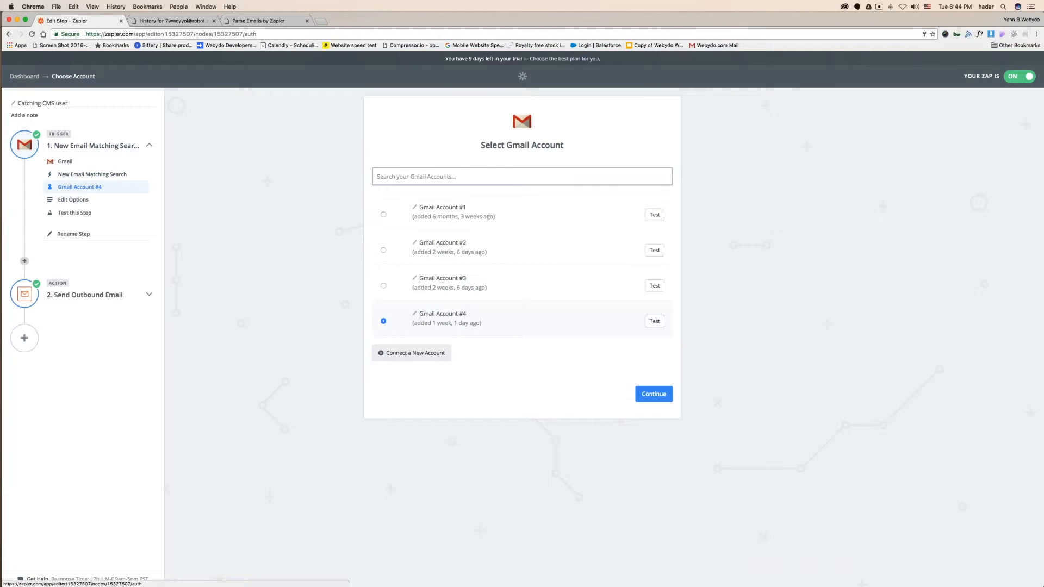
left_click(73, 200)
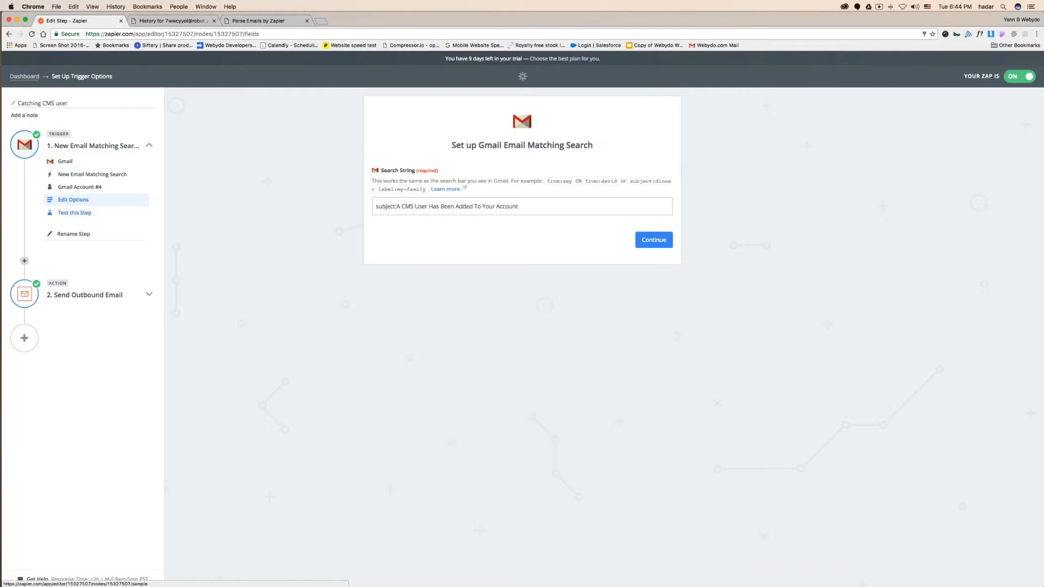
left_click(74, 213)
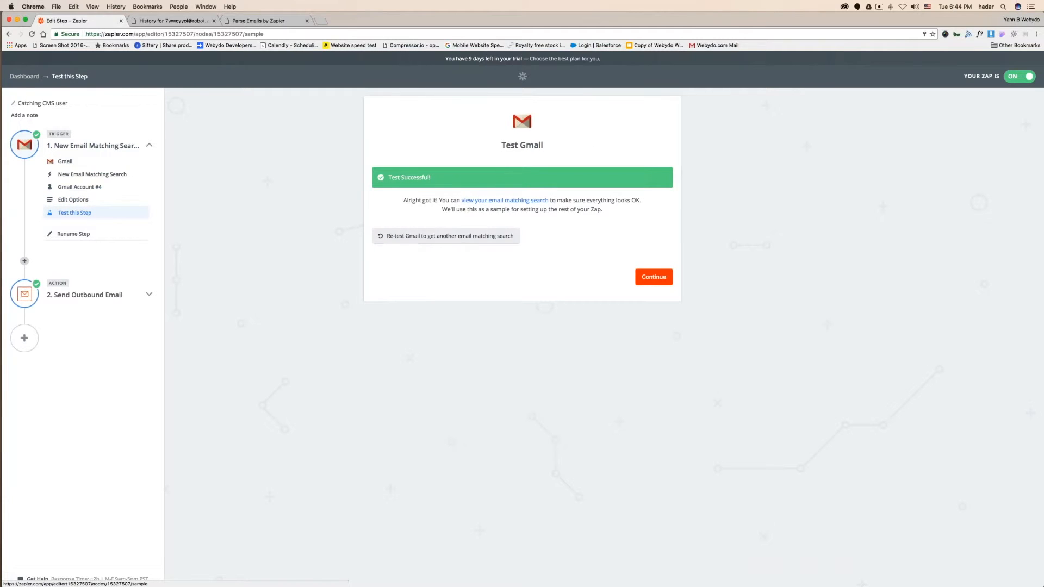
left_click(503, 200)
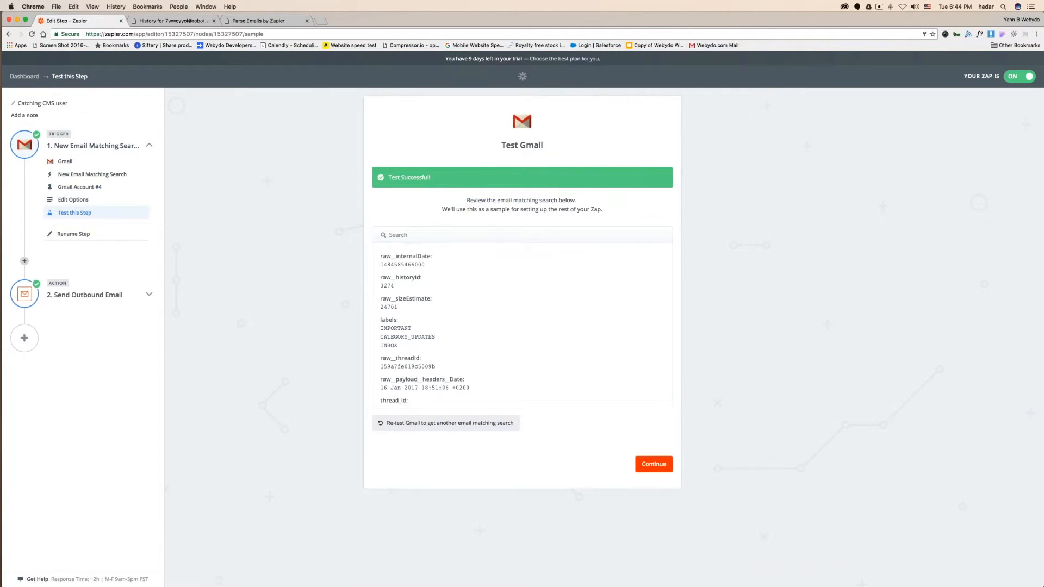
scroll(523, 369, "down", 10)
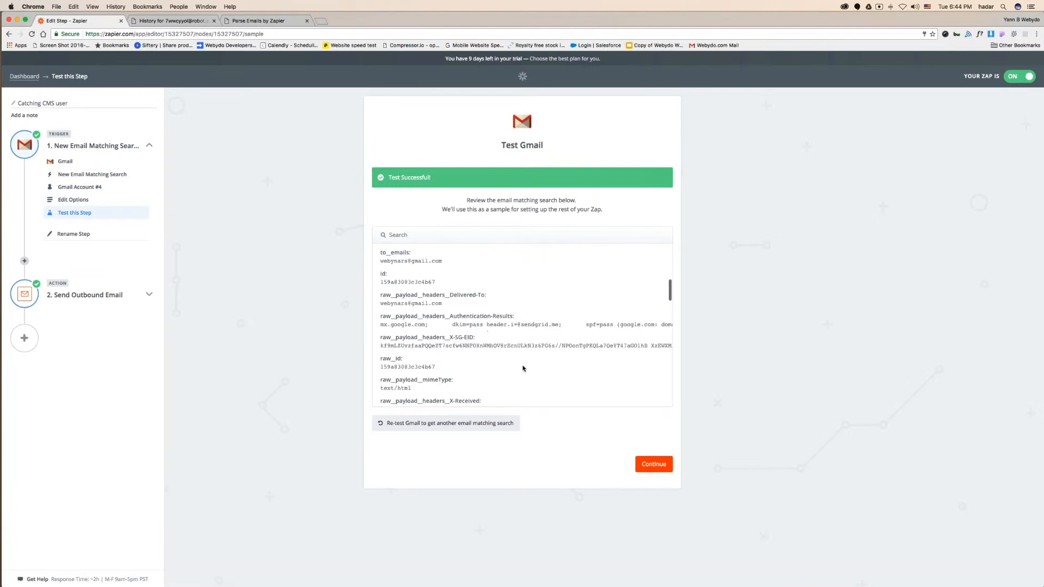
scroll(523, 369, "down", 5)
left_click(654, 464)
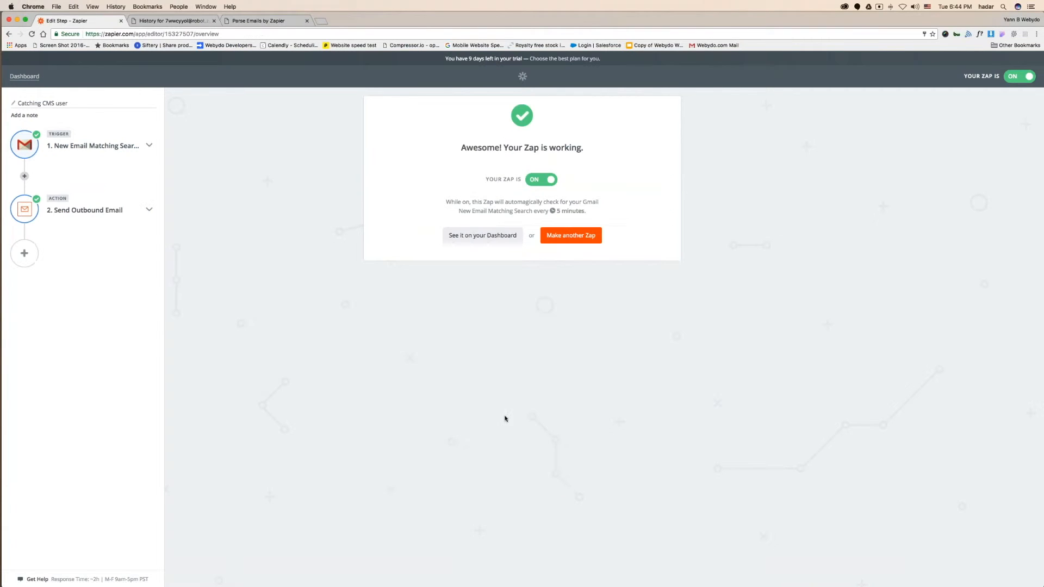
Step: Review the Send Outbound Email action's app, recipient mailbox and template fields, view its test output and finish the Zap
left_click(86, 211)
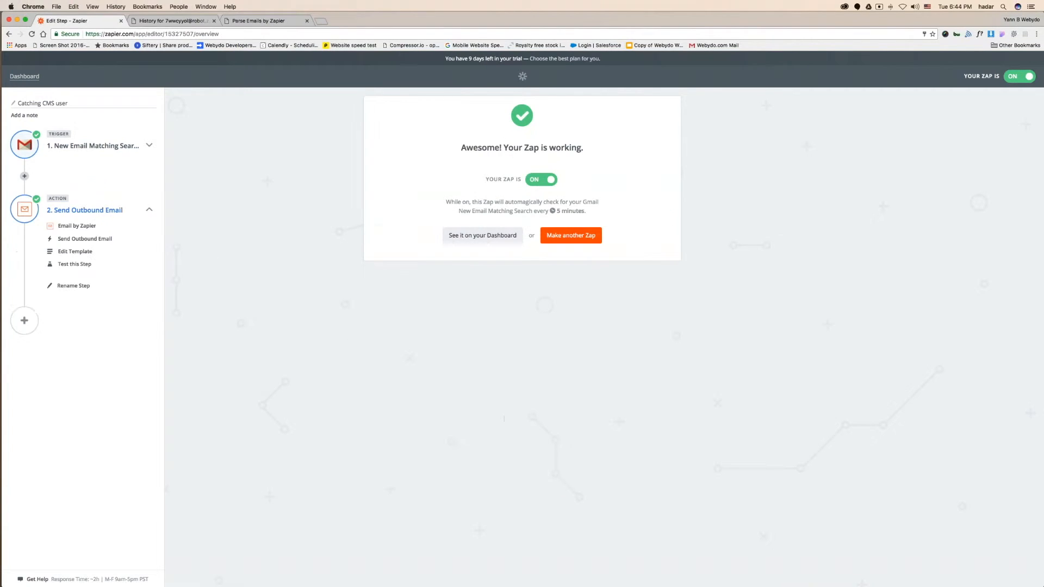
left_click(91, 226)
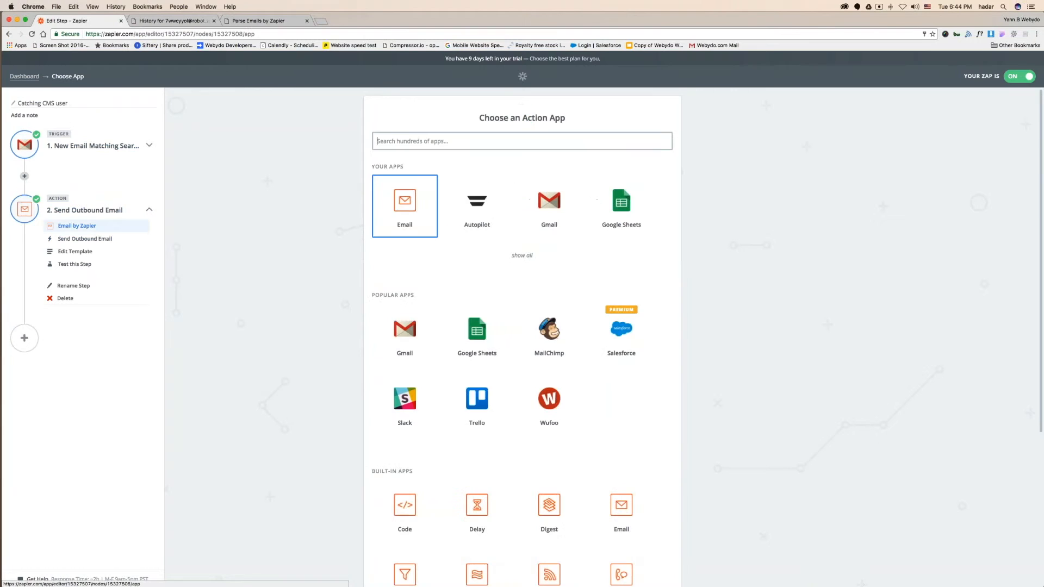
left_click(90, 238)
left_click(85, 251)
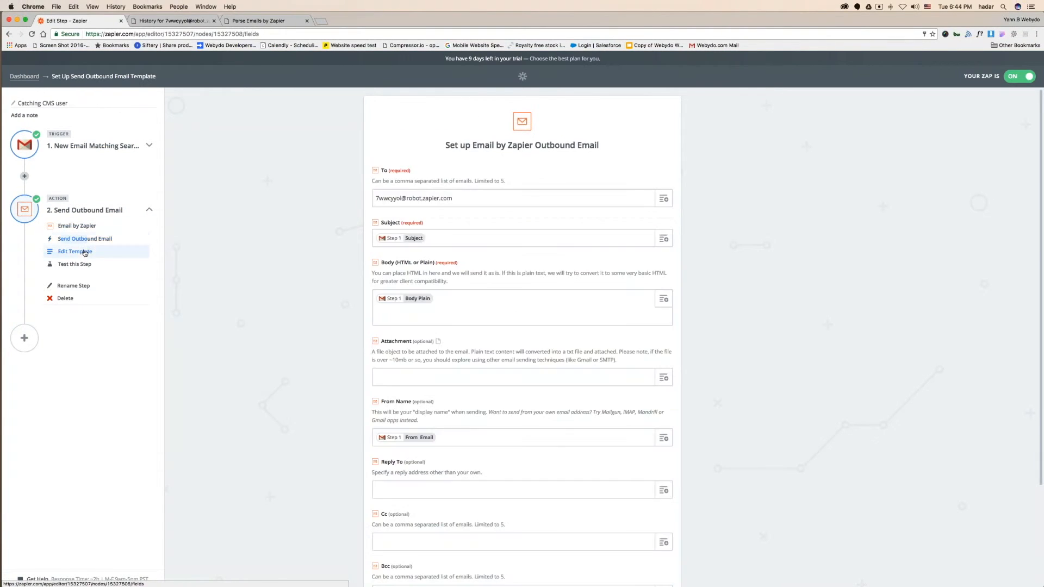
left_click_drag(453, 198, 362, 200)
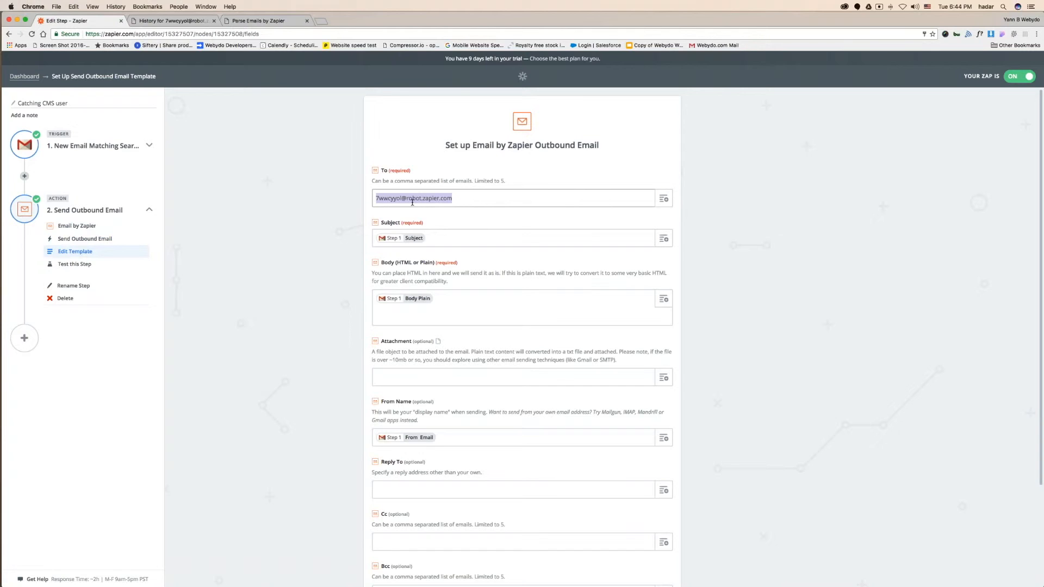
left_click(78, 265)
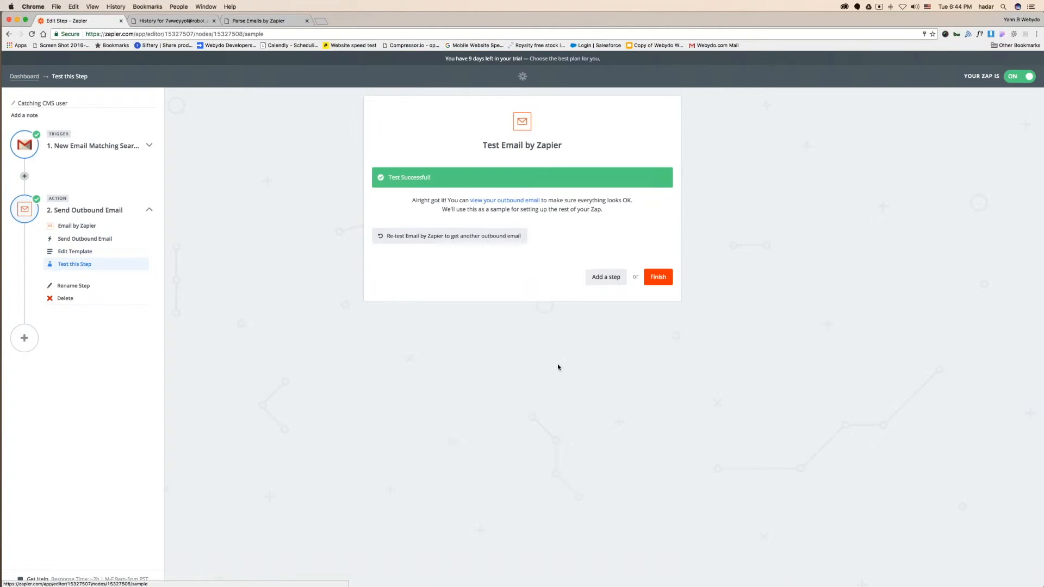
left_click(505, 200)
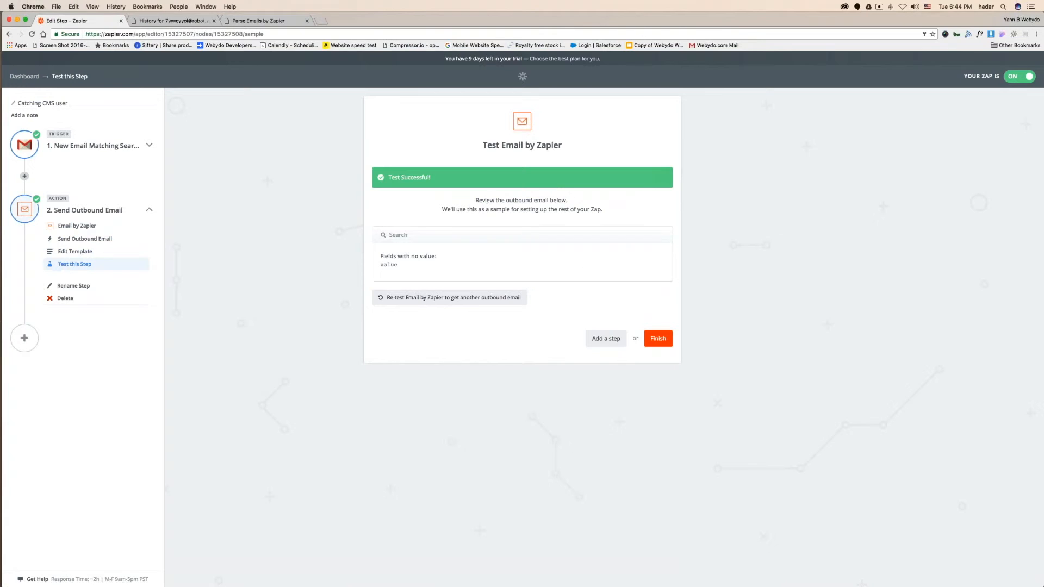
left_click(659, 340)
Step: Open the Template Generator Backend Zap from the dashboard and view its Email Parser trigger app and mailbox option
left_click(24, 77)
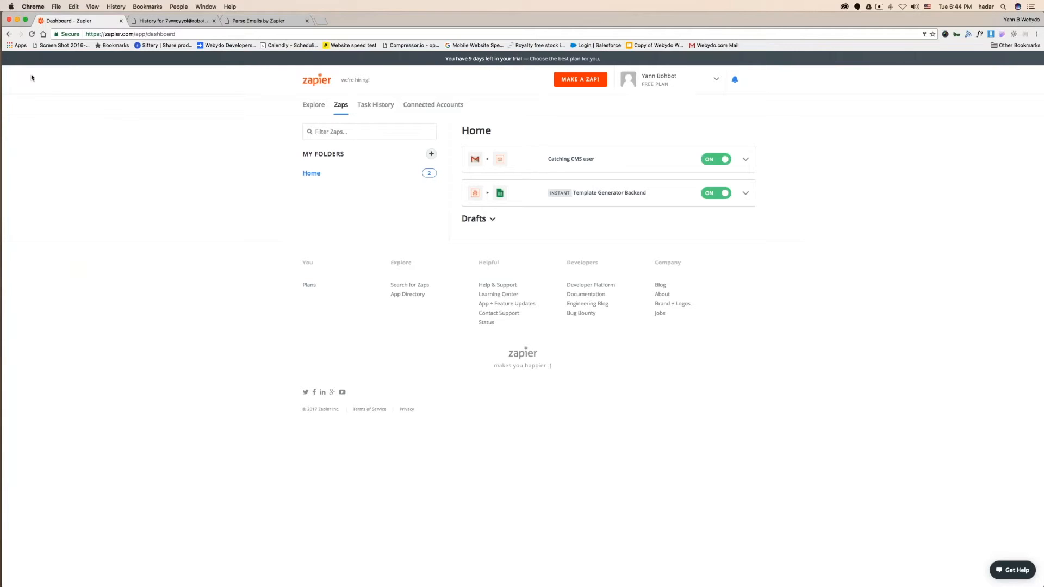
left_click(608, 196)
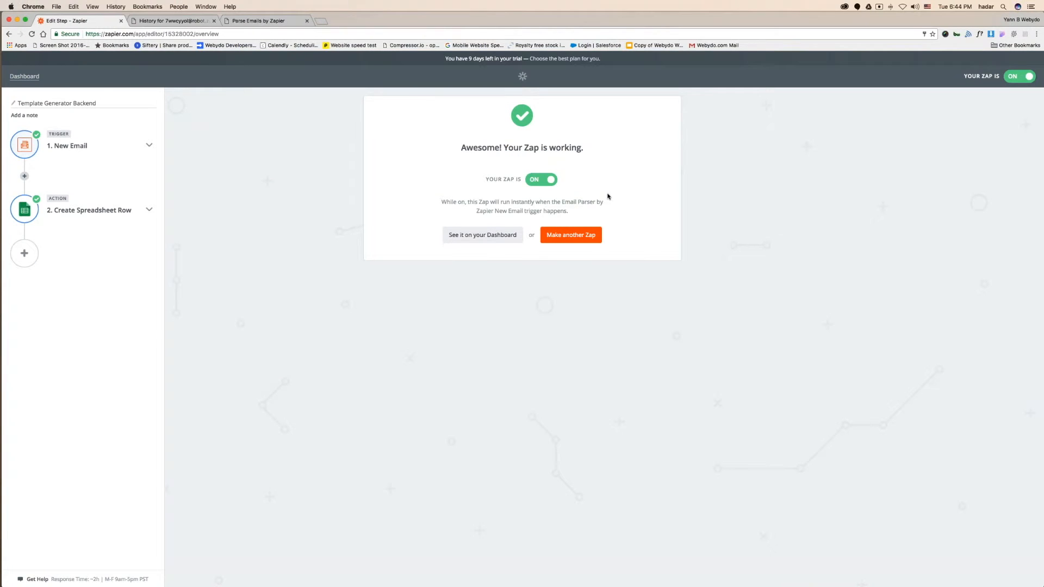
left_click(70, 146)
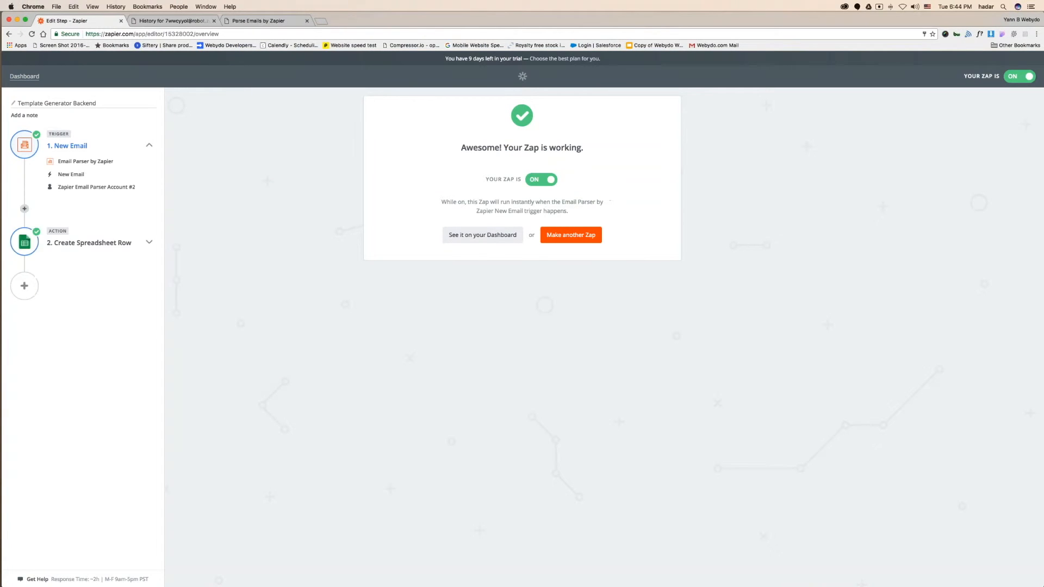
left_click(74, 161)
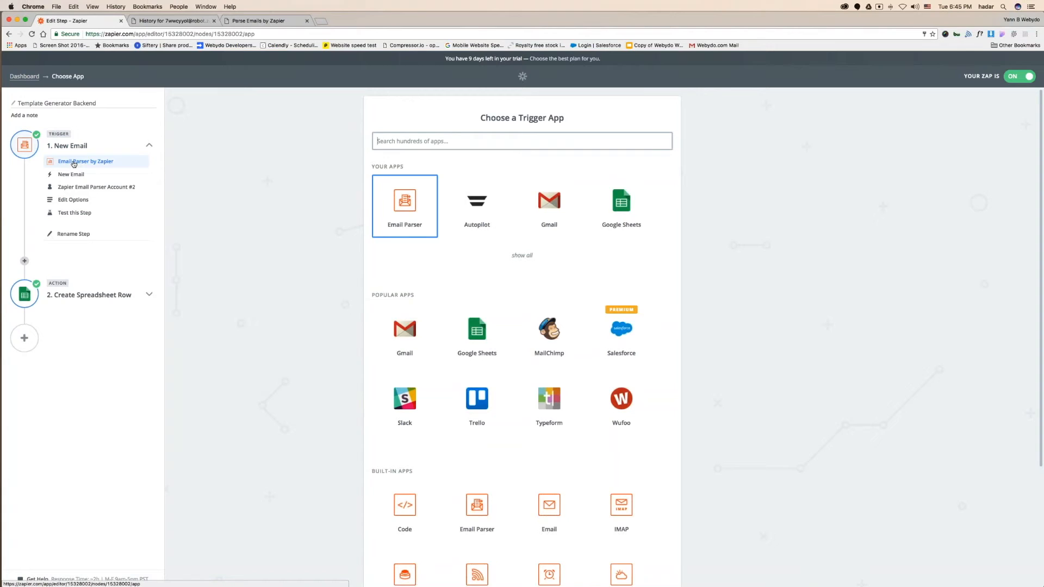
left_click(75, 202)
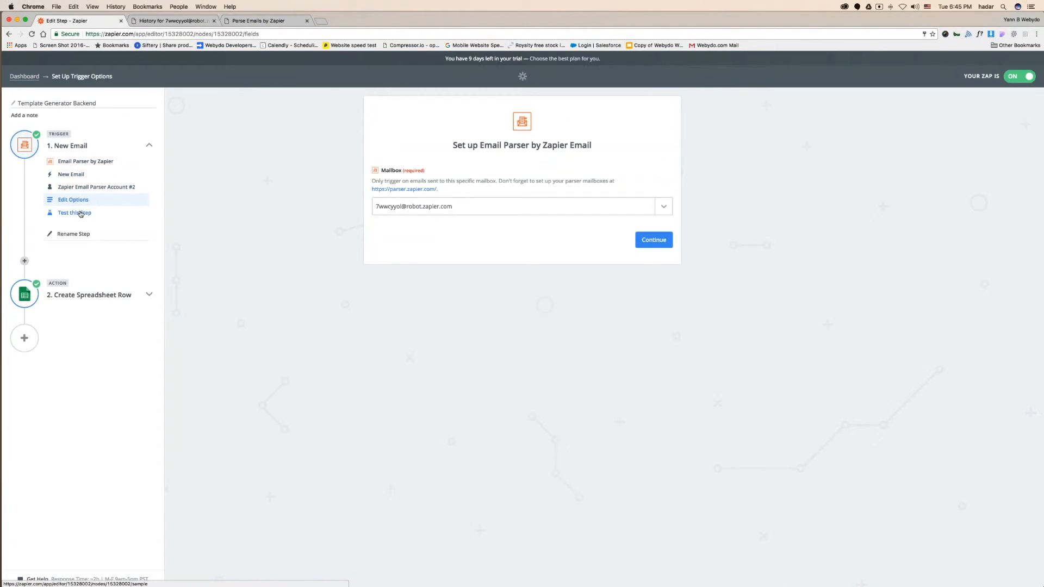
Step: View the Email Parser trigger's test sample and examine the mailbox template with its name, url, siteid and phone placeholders
left_click(81, 213)
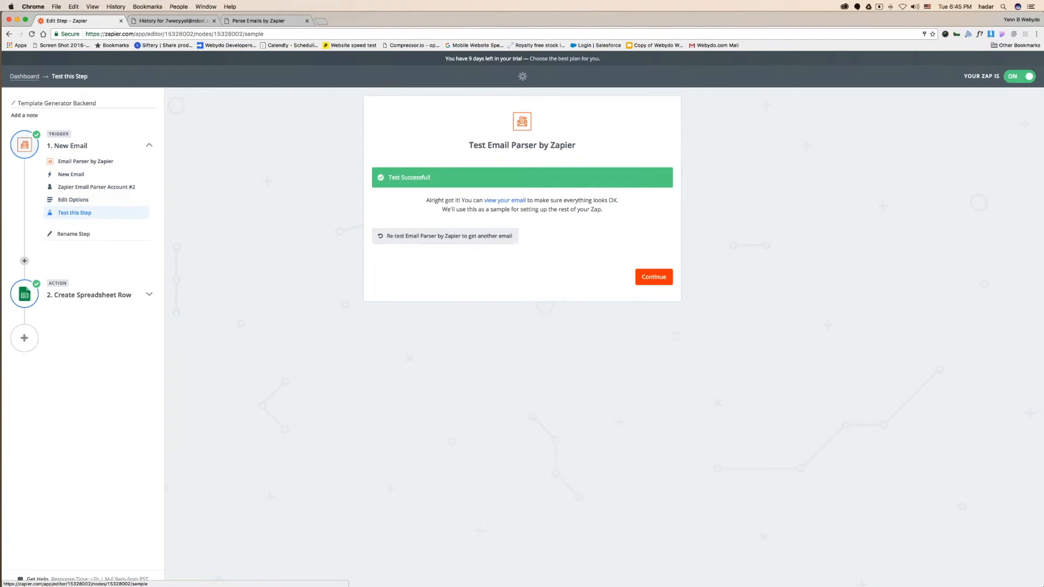
left_click(504, 201)
left_click_drag(382, 298, 461, 384)
left_click(461, 385)
left_click_drag(507, 315, 511, 315)
left_click(512, 315)
Step: In the Create Spreadsheet Row template, clear the siteid field and map it to Parse Output Siteid
left_click(90, 295)
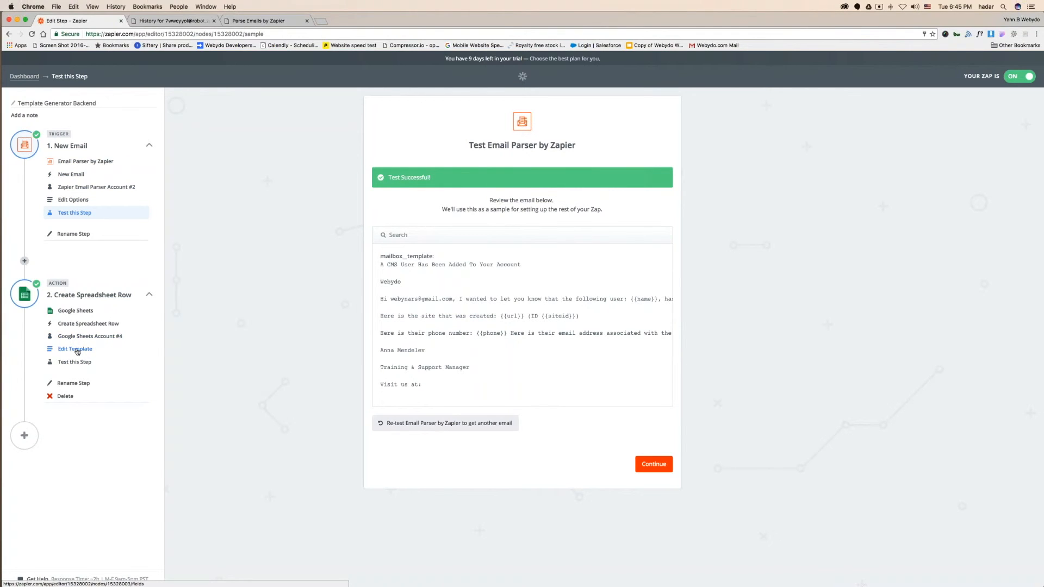
left_click(78, 351)
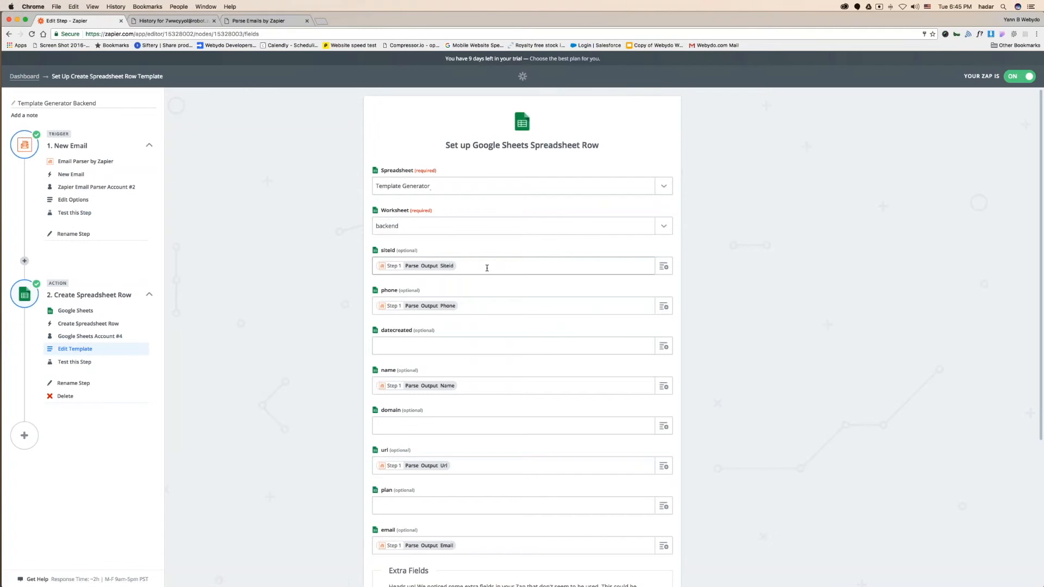
key("BackSpace")
left_click(664, 266)
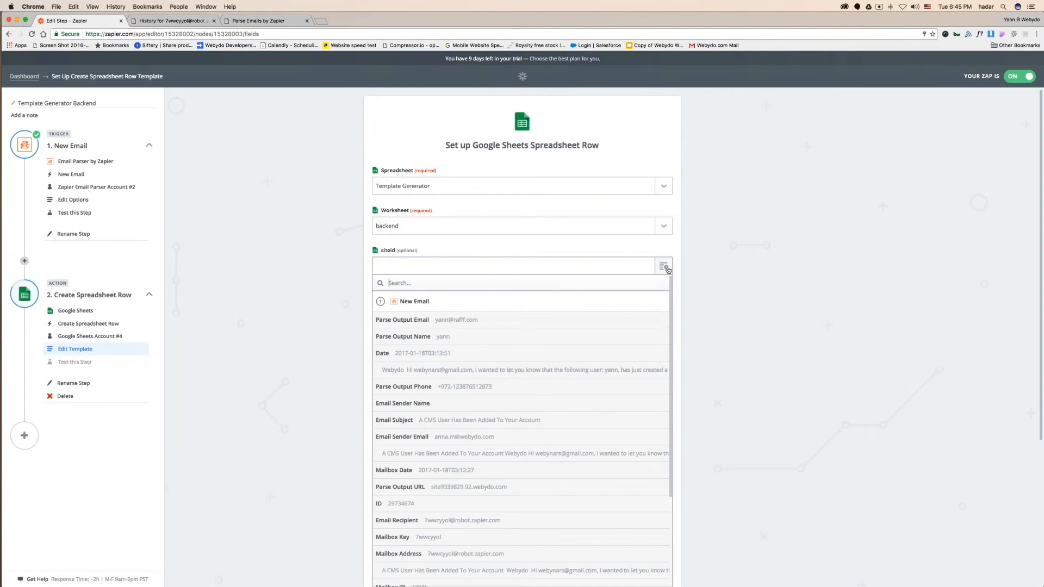
scroll(715, 270, "down", 3)
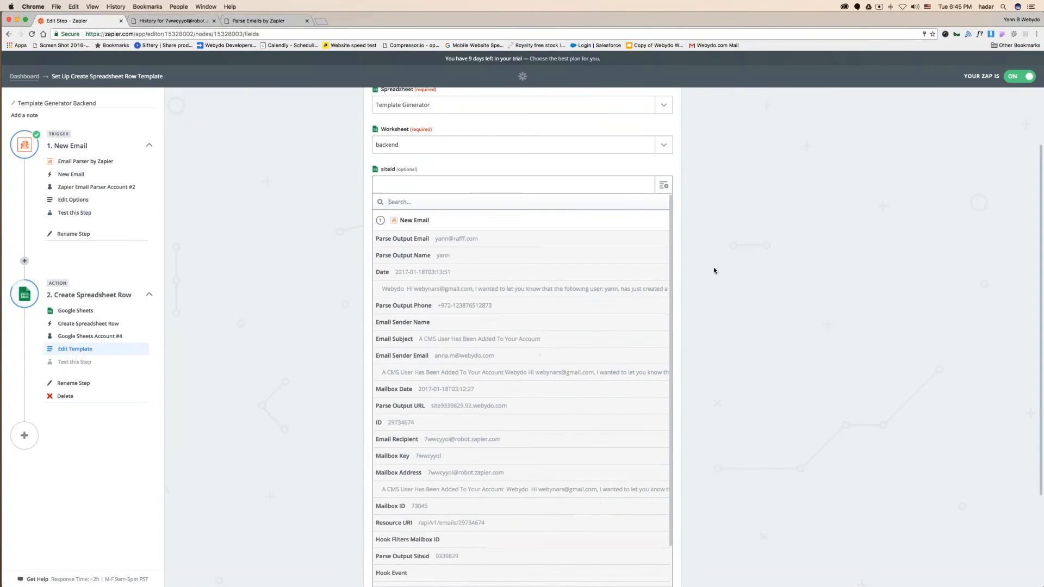
type("parse")
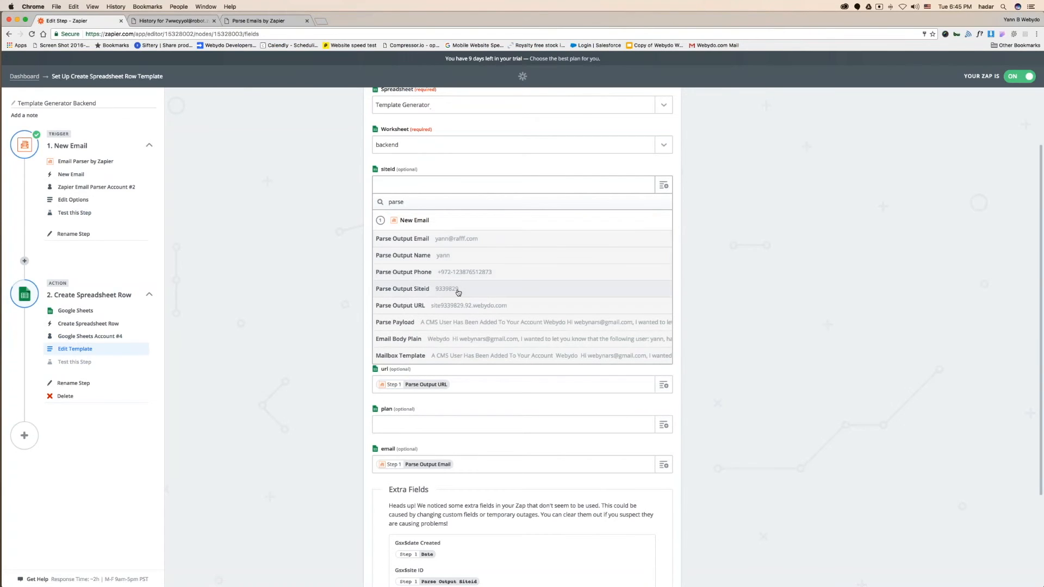
left_click(458, 293)
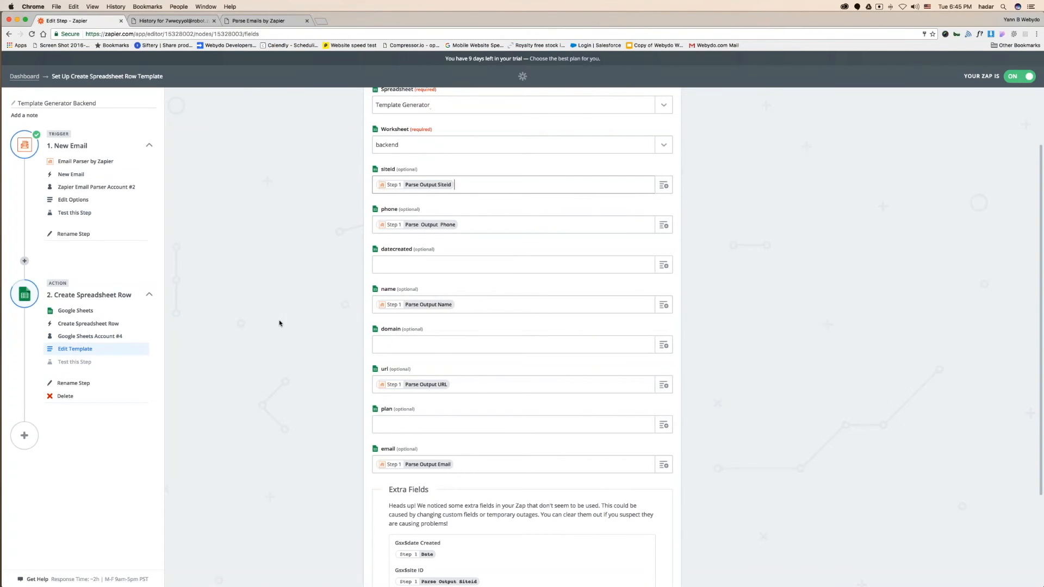
scroll(287, 344, "down", 3)
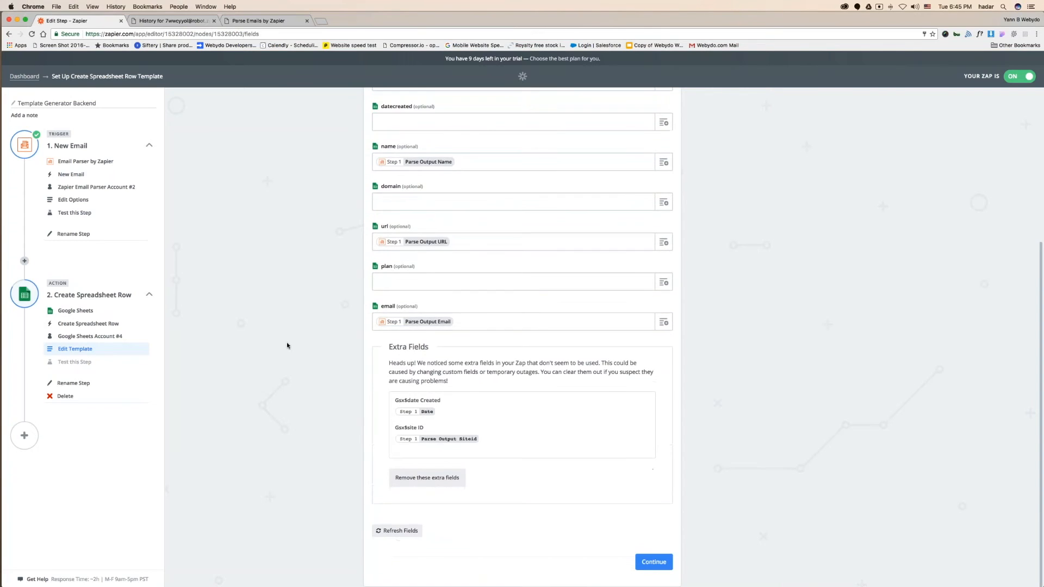
scroll(289, 345, "up", 4)
left_click(544, 334)
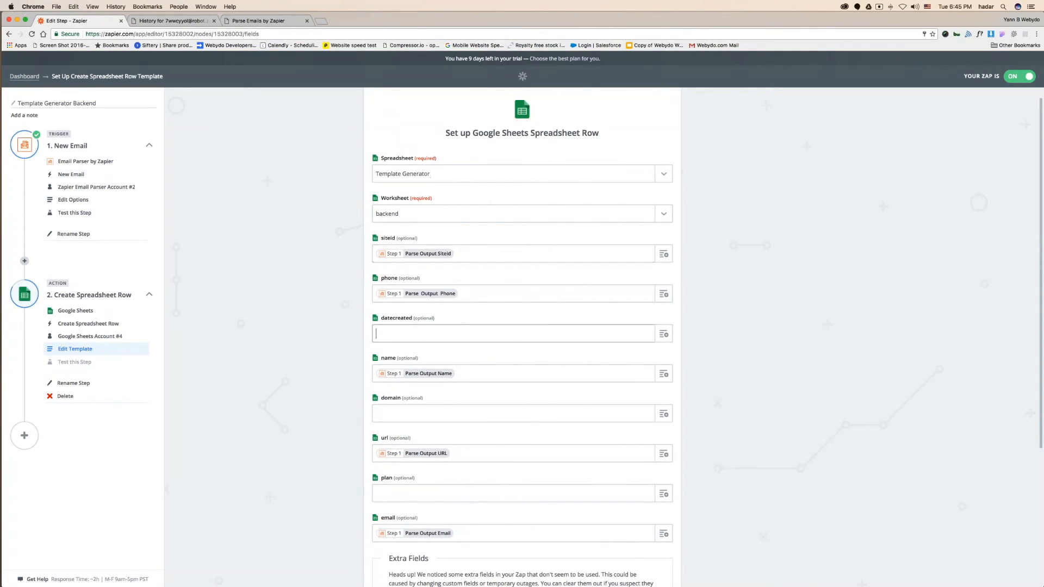
left_click(663, 334)
type("parse")
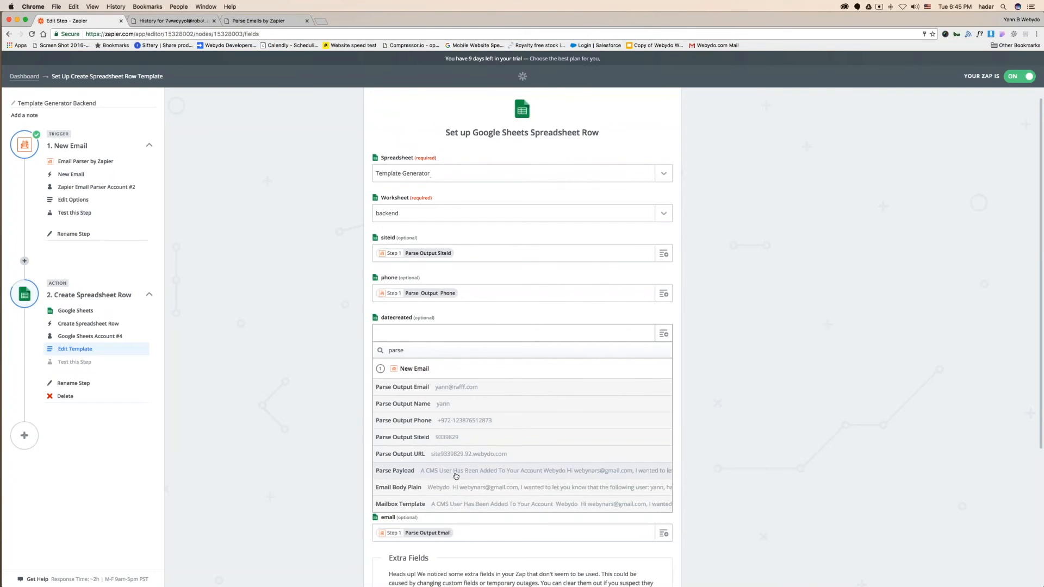
key("Escape")
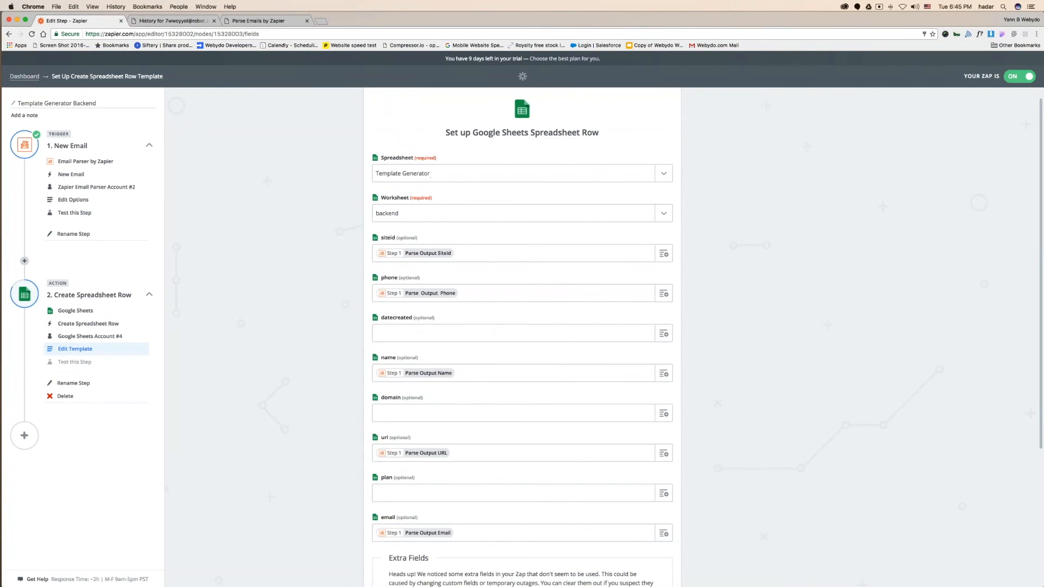
Step: Map the datecreated field of the spreadsheet row to the new email's Date value
left_click(664, 333)
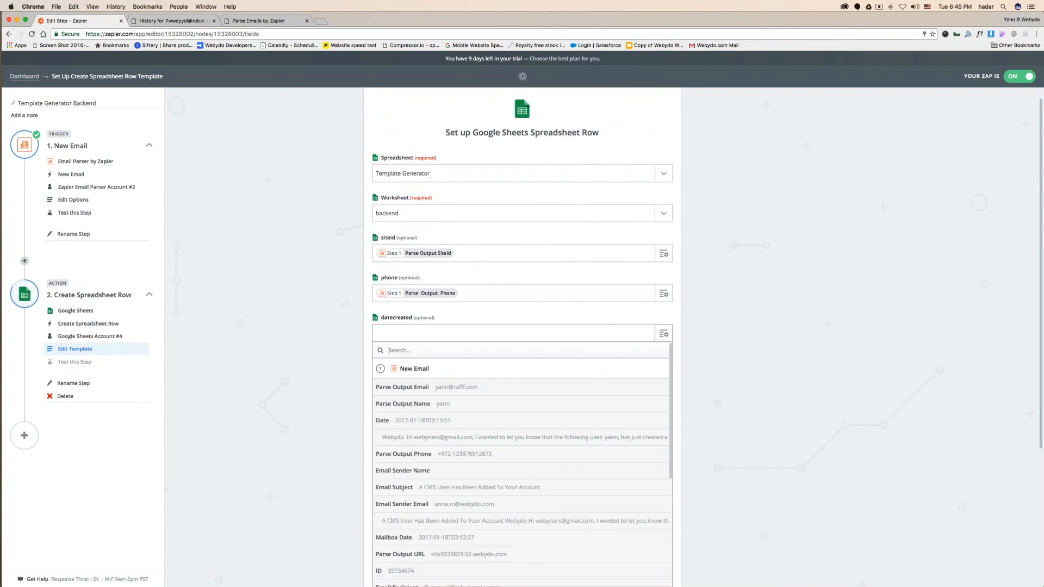
type("date")
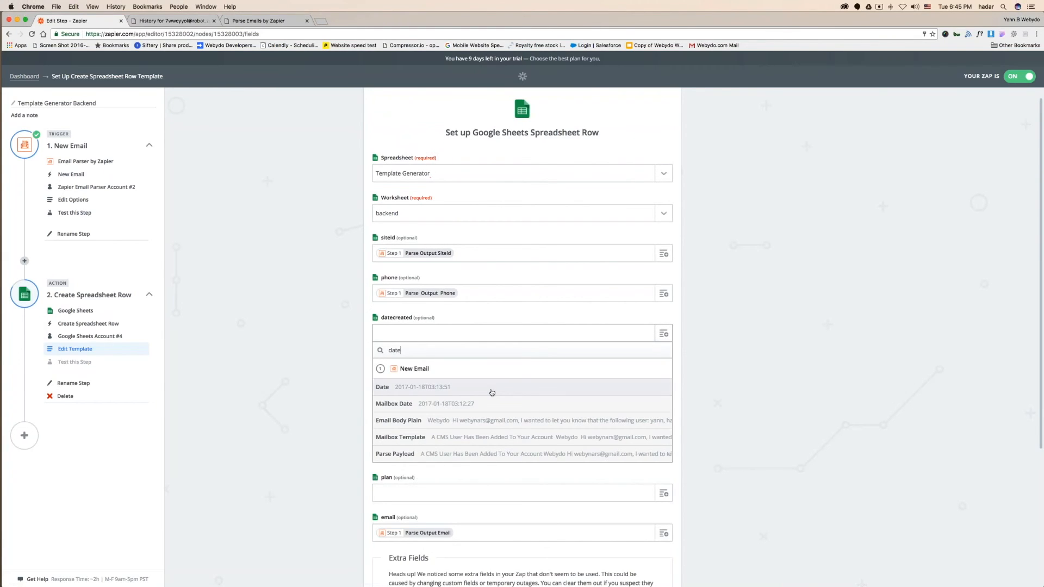
left_click(492, 392)
scroll(277, 435, "down", 5)
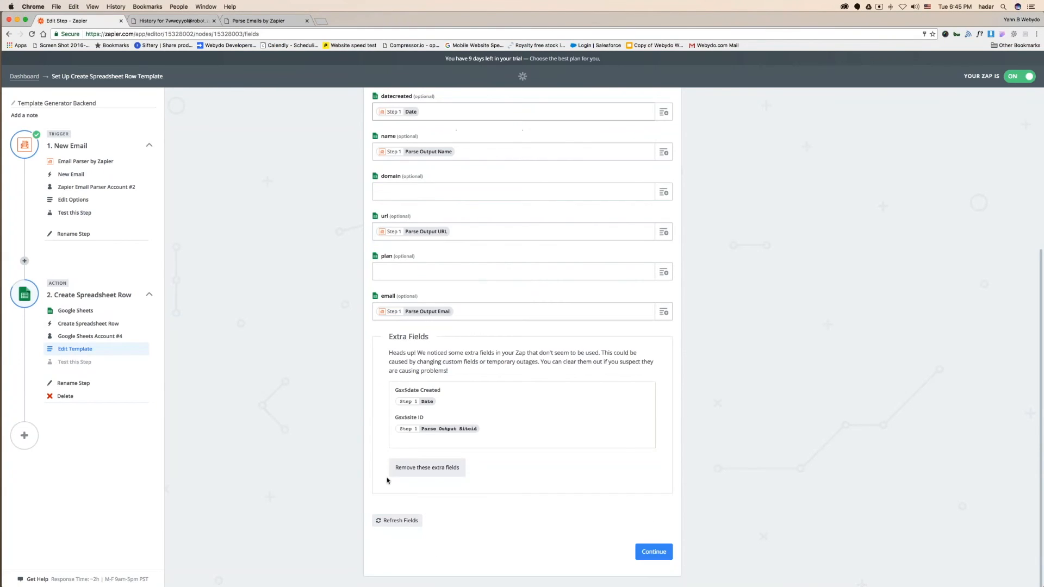
Step: Save the spreadsheet row template, view the Google Sheets test row and finish the Zap
left_click(653, 552)
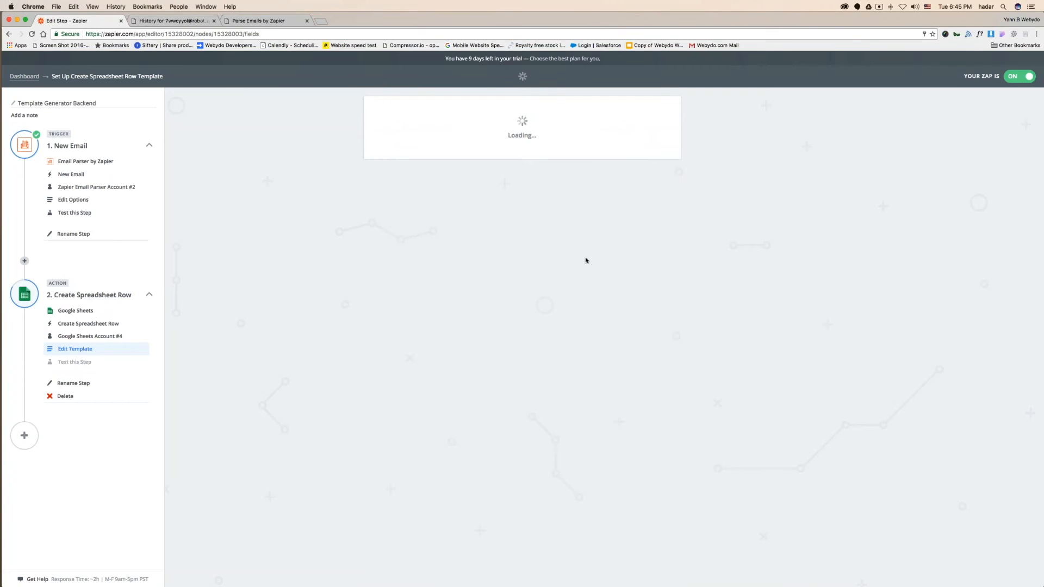
left_click(501, 201)
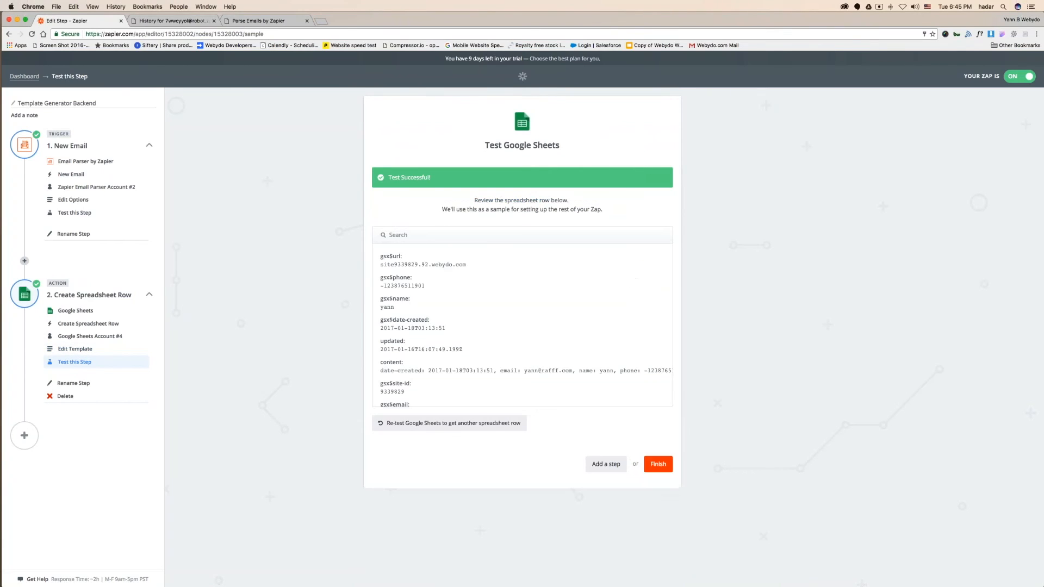
left_click(661, 464)
Step: Switch to the Custom Theme Generator spreadsheet's backend sheet and examine the filled and empty cells of the Date Created column
key("ctrl+Left")
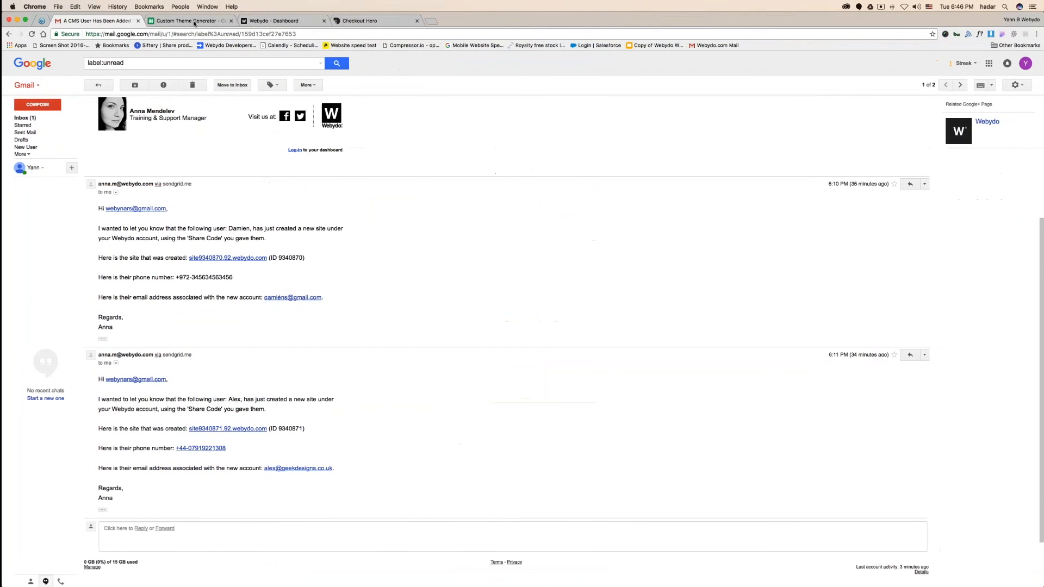
left_click(189, 22)
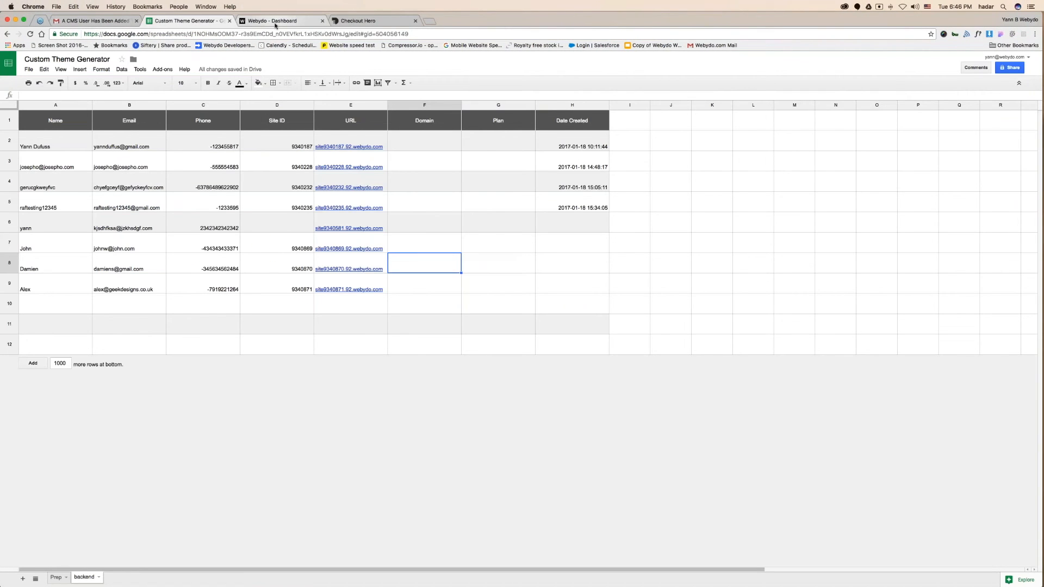
left_click(575, 281)
left_click(578, 209)
left_click_drag(572, 142, 577, 206)
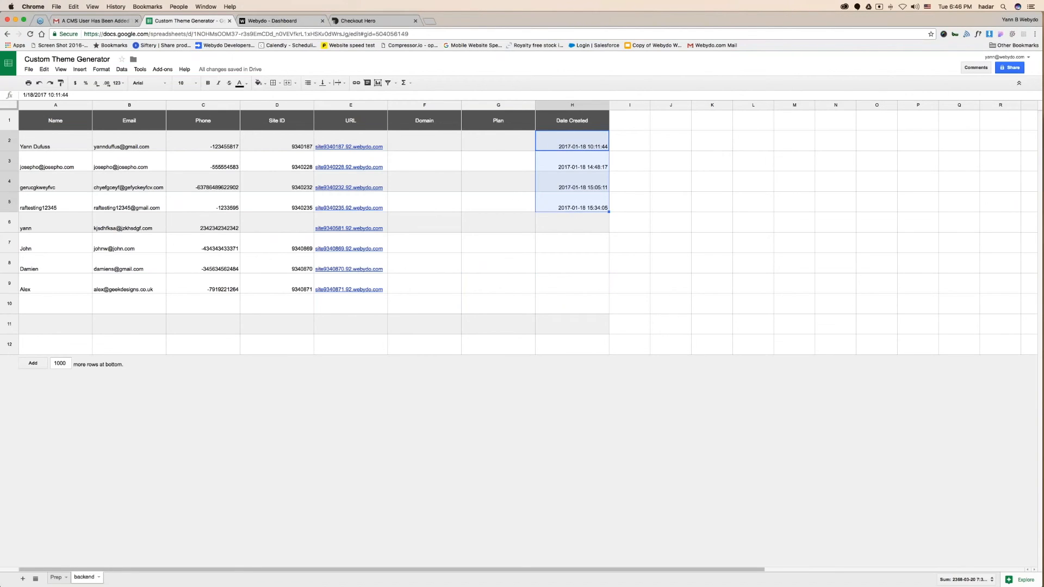
Step: Return to the Custom Theme Generator presentation and advance through the Zapier Setup slide to the Questions slide
key("ctrl+Tab")
key("super+grave")
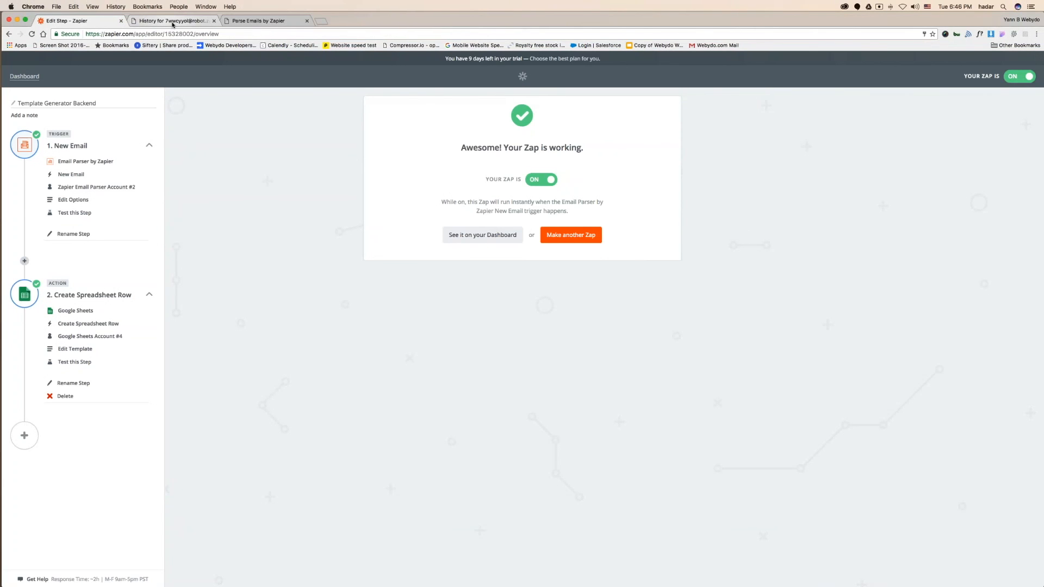
key("super+grave")
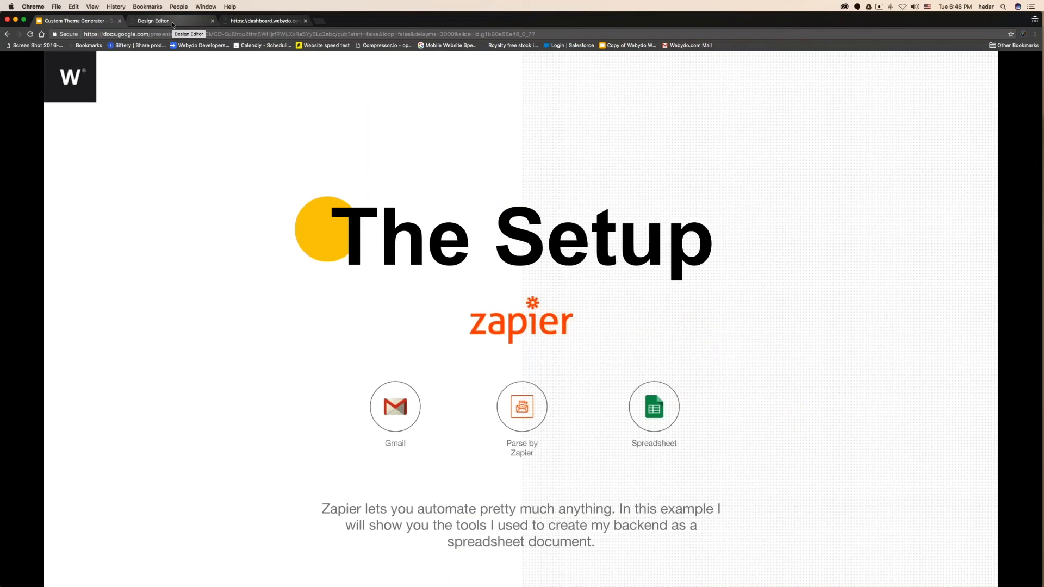
left_click(386, 115)
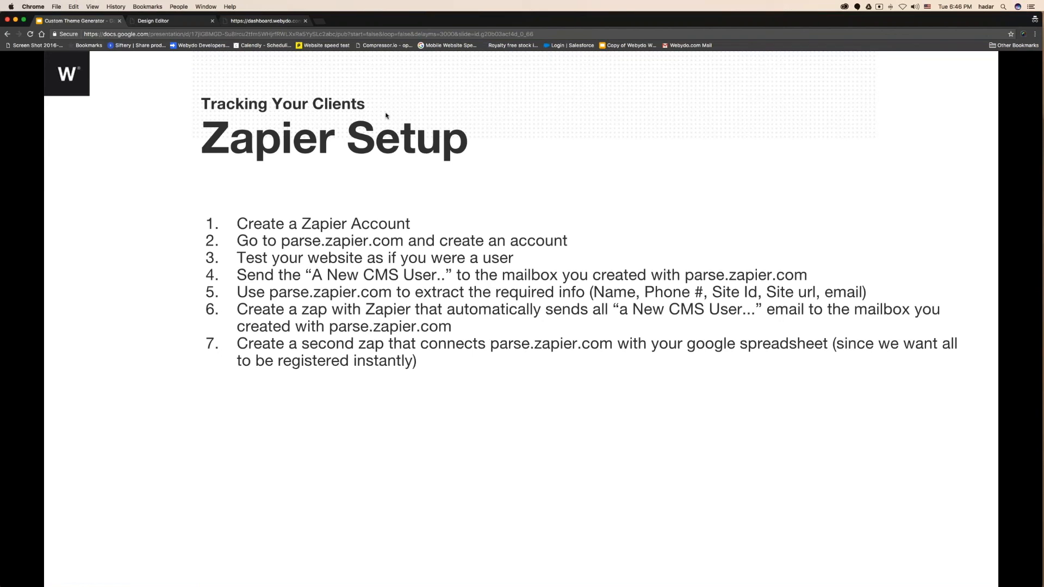
key("Right")
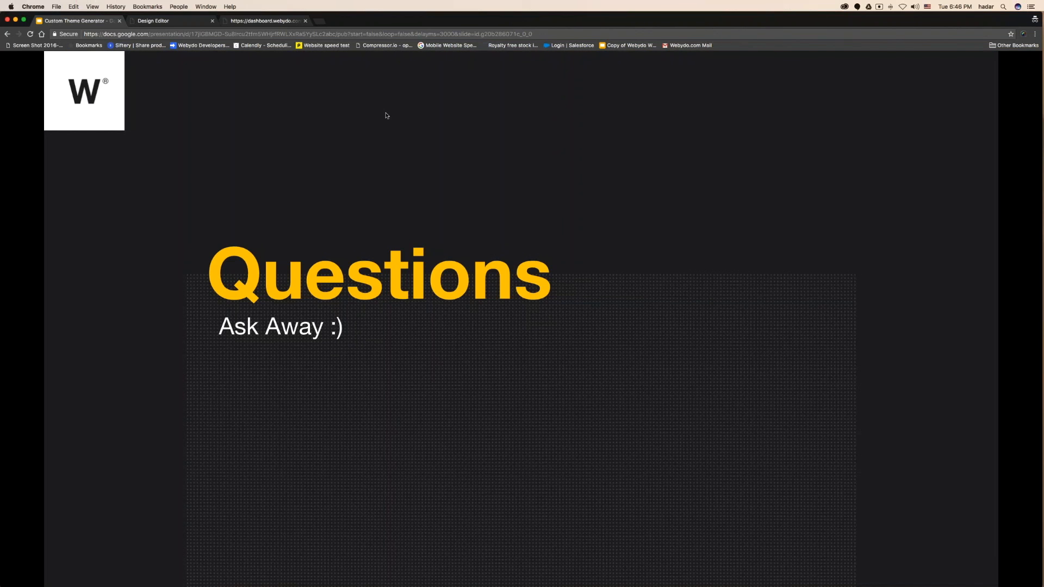